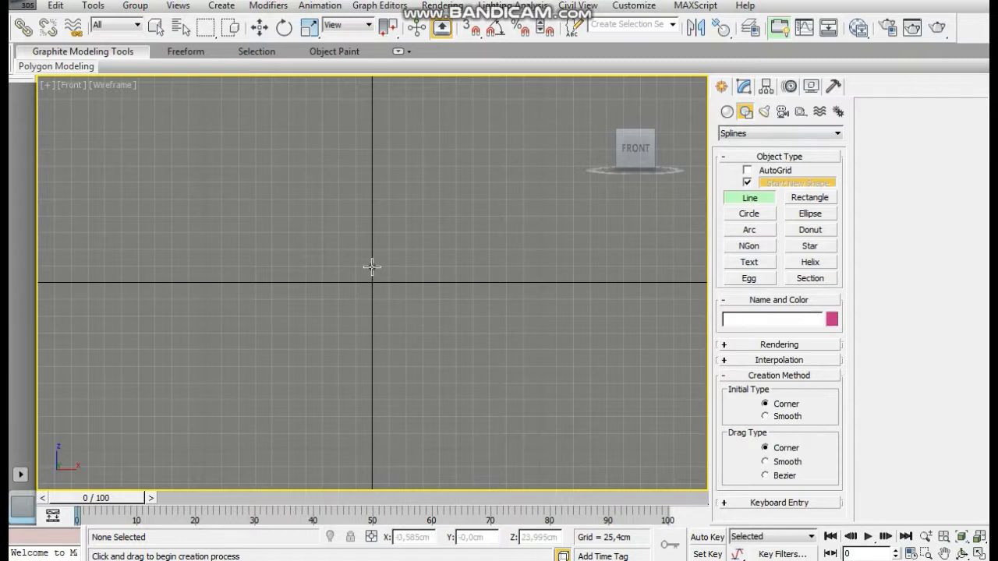
- Draw an open L-shaped line profile from the vertical axis in the Front view, about 117 cm wide and 227 cm high, with a thin floor and wall
{"action": "left_click", "coordinate": [372, 268]}
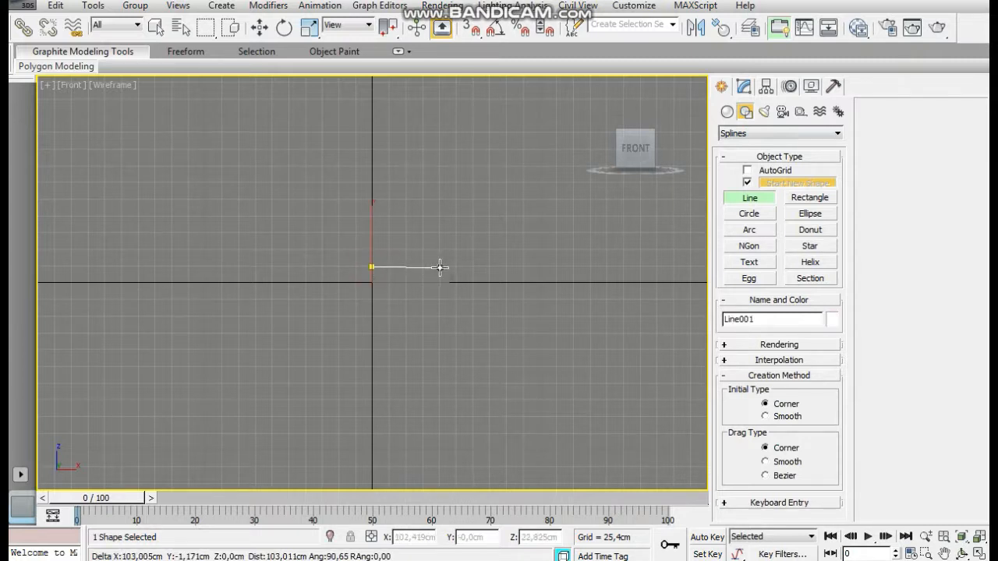
{"action": "left_click", "coordinate": [440, 268]}
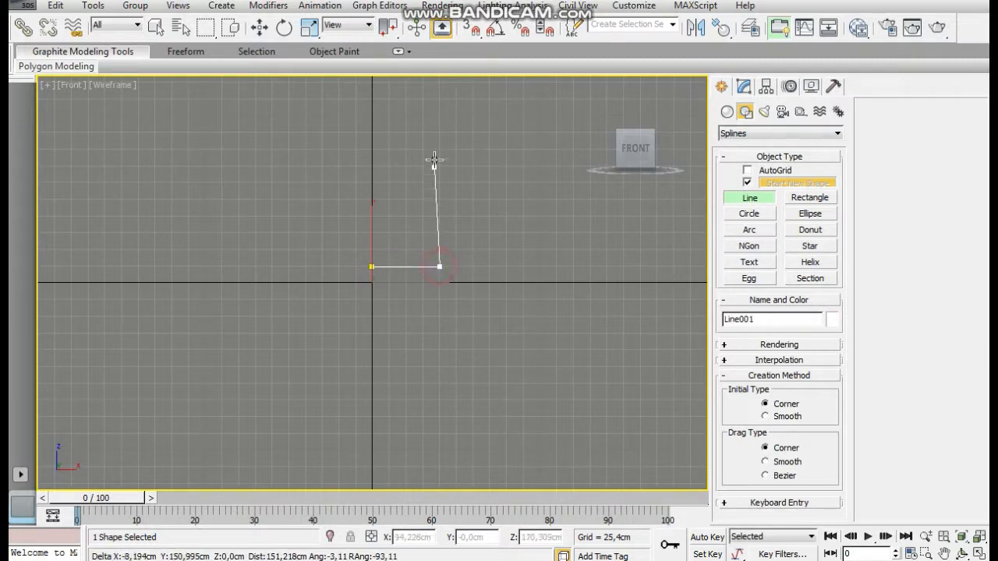
{"action": "left_click", "coordinate": [441, 132]}
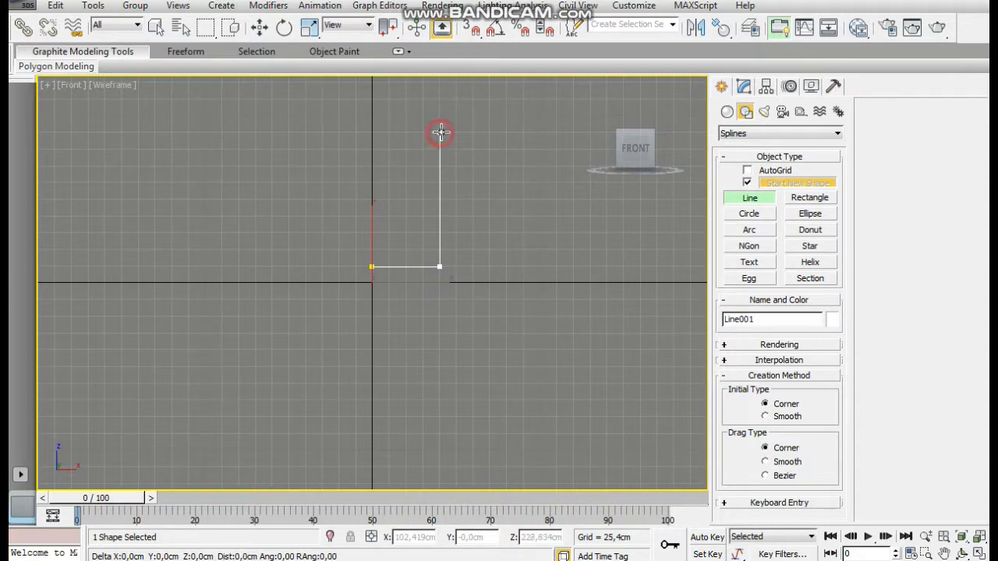
{"action": "left_click", "coordinate": [449, 132]}
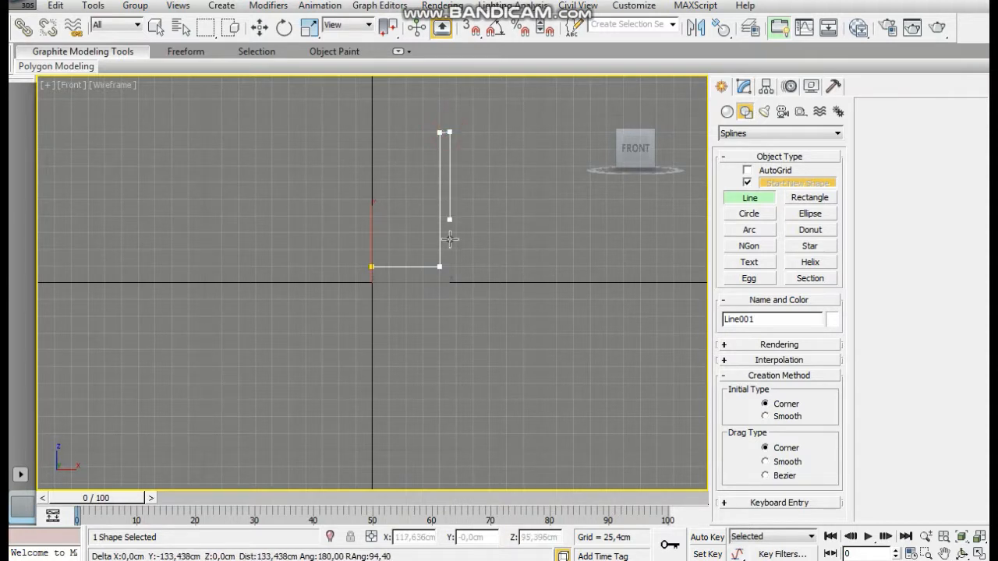
{"action": "left_click", "coordinate": [449, 280]}
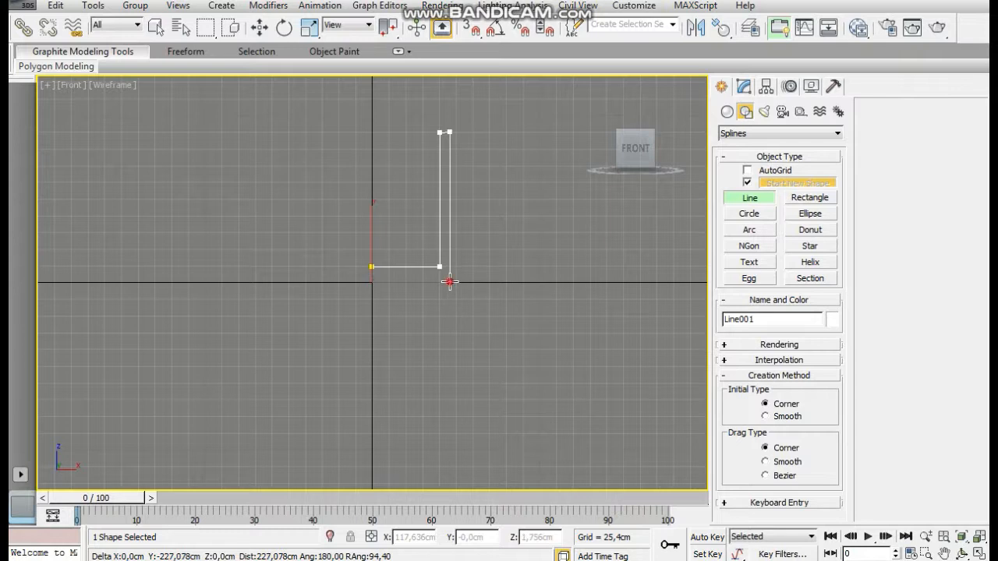
{"action": "left_click", "coordinate": [373, 281]}
{"action": "right_click", "coordinate": [373, 282]}
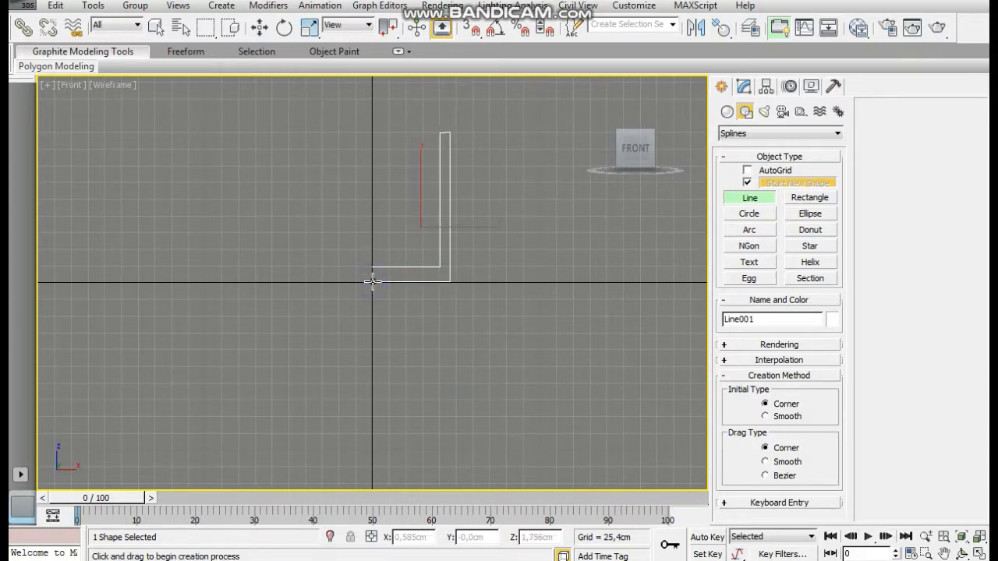
- Move the two top vertices of the profile's wall upward to make the wall taller
{"action": "left_click", "coordinate": [744, 88]}
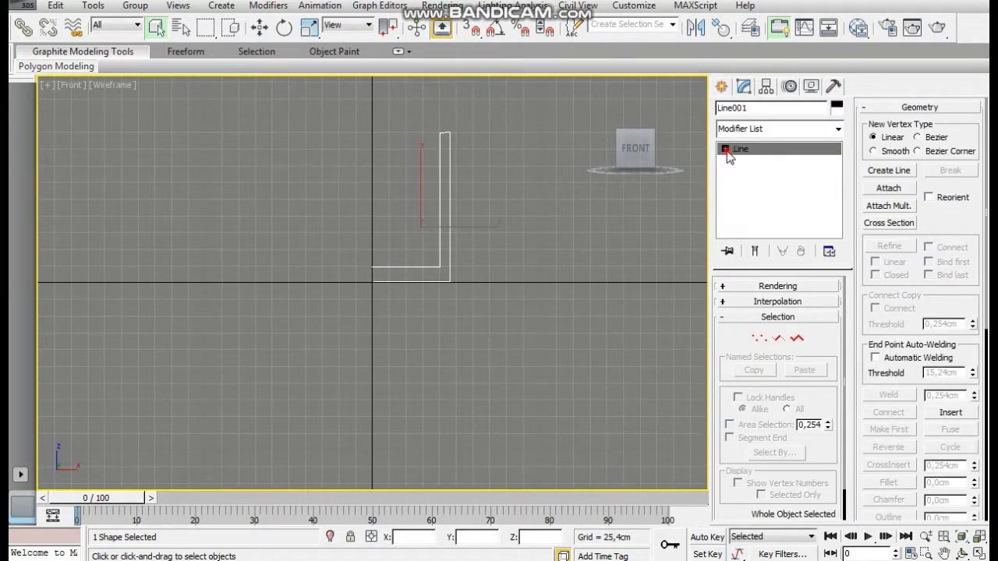
{"action": "left_click", "coordinate": [725, 149]}
{"action": "left_click", "coordinate": [752, 162]}
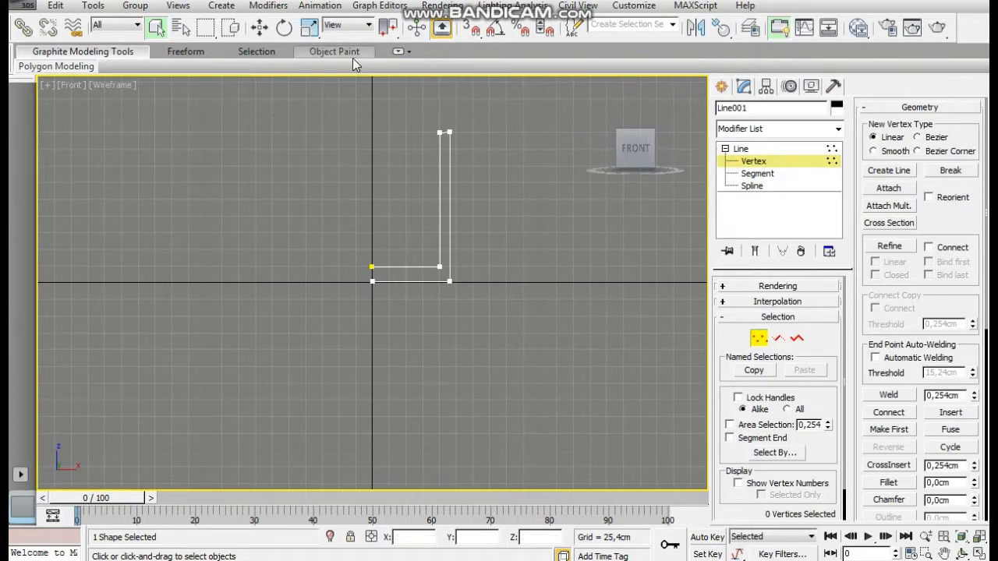
{"action": "left_click", "coordinate": [262, 30]}
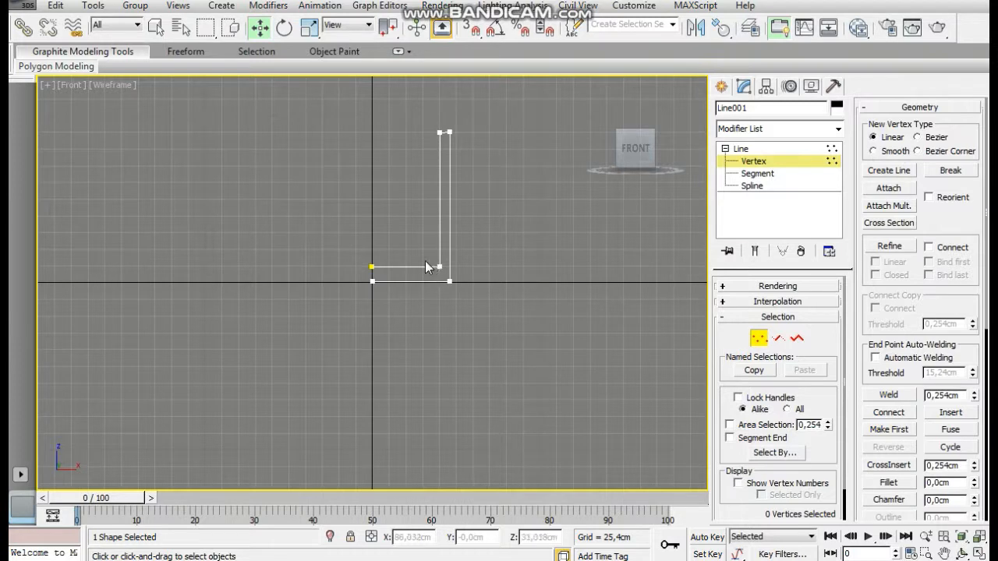
{"action": "left_click_drag", "start_coordinate": [473, 164], "coordinate": [474, 164]}
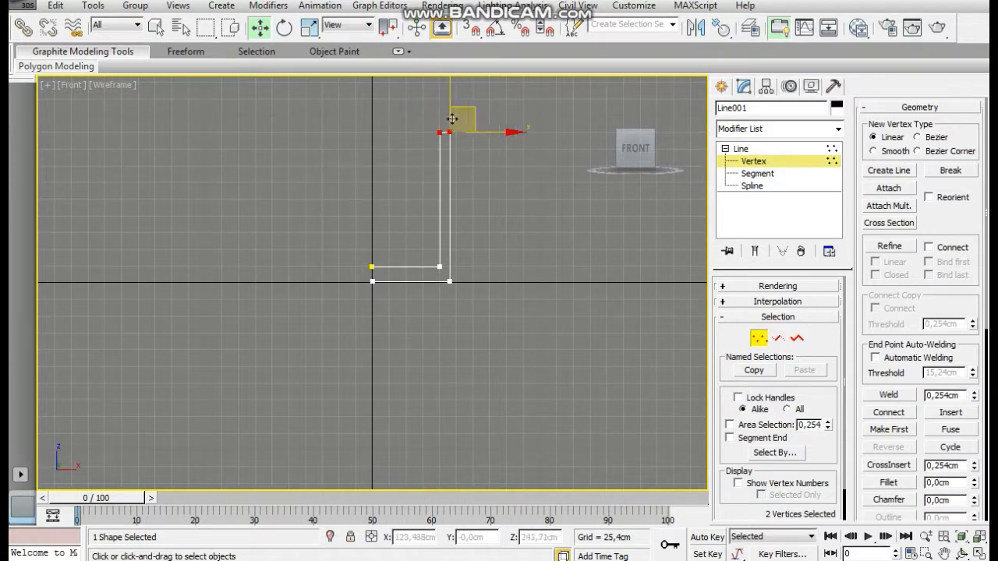
{"action": "left_click_drag", "start_coordinate": [450, 111], "coordinate": [449, 90]}
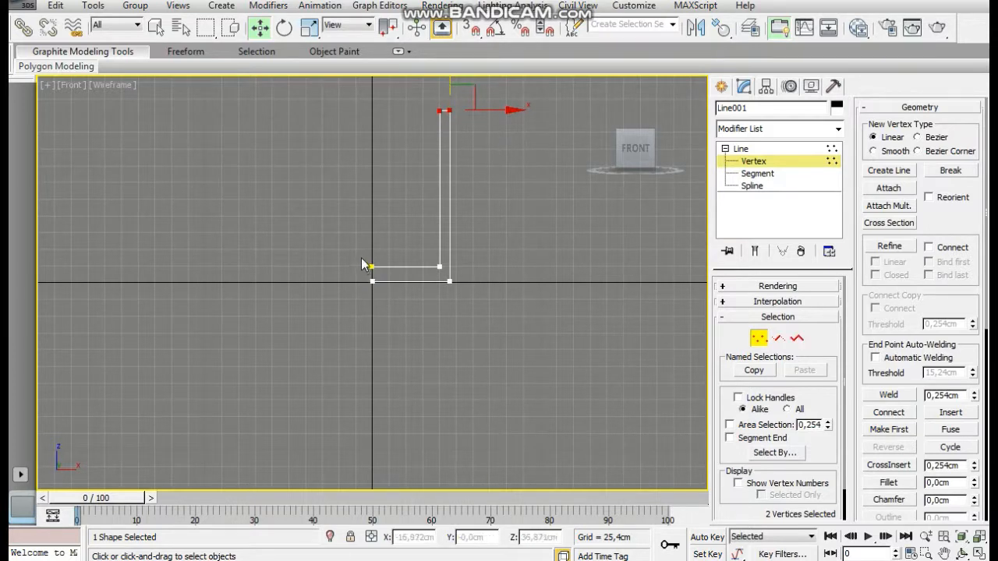
- Lower the two inner floor vertices to thin the base, and shift the profile's two open-end vertices left past the vertical axis
{"action": "left_click_drag", "start_coordinate": [360, 257], "coordinate": [445, 273]}
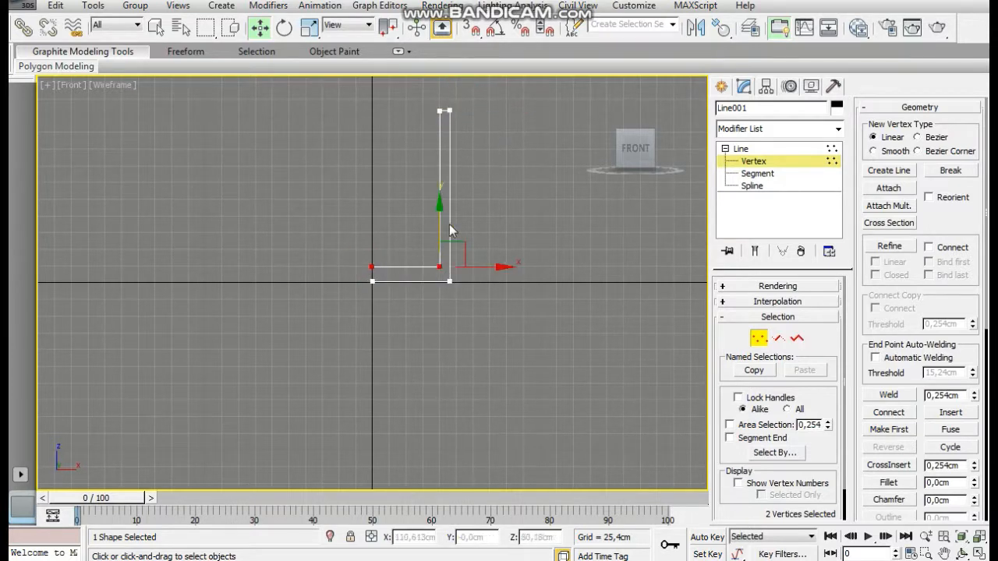
{"action": "left_click_drag", "start_coordinate": [441, 207], "coordinate": [441, 210]}
{"action": "left_click_drag", "start_coordinate": [356, 257], "coordinate": [394, 296]}
{"action": "left_click", "coordinate": [372, 242]}
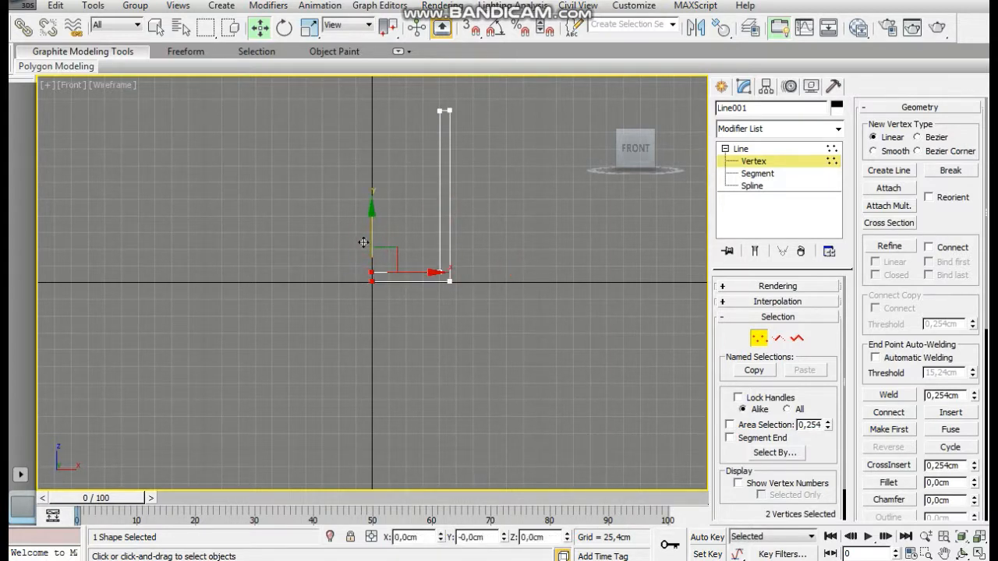
{"action": "left_click_drag", "start_coordinate": [419, 270], "coordinate": [405, 268]}
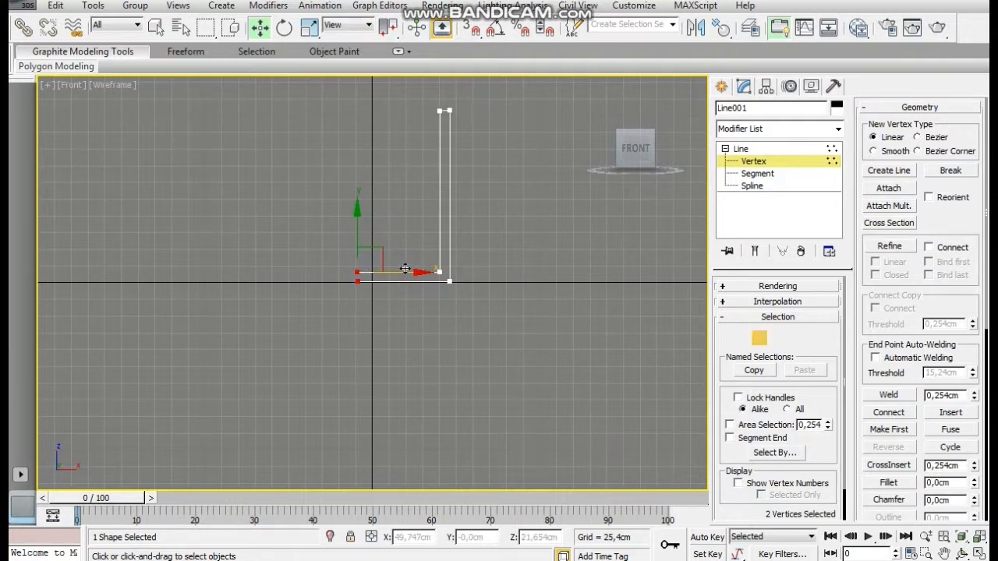
{"action": "left_click", "coordinate": [541, 222]}
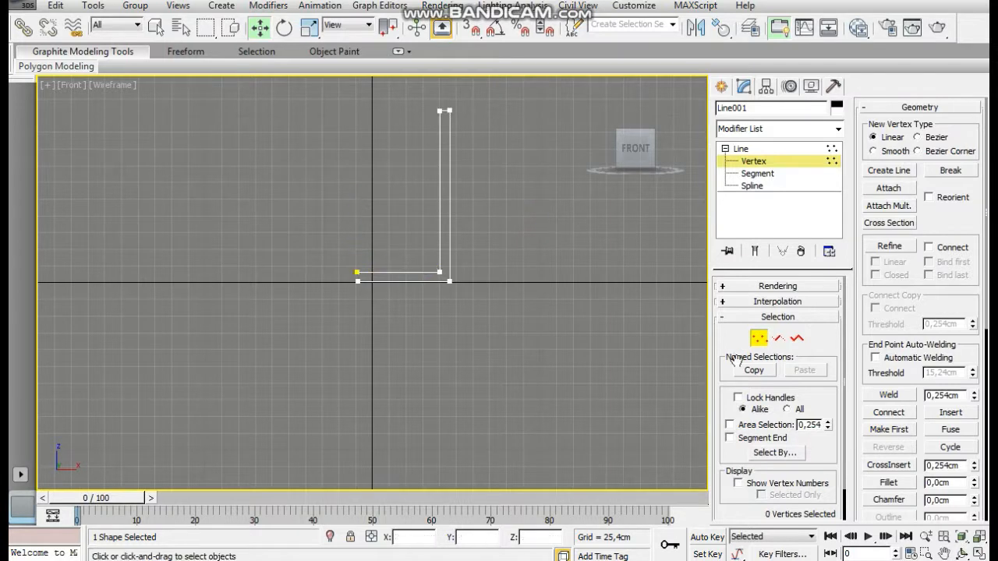
- Fillet the profile's inner and outer lower corners, and round the two vertices at the top of the wall
{"action": "left_click", "coordinate": [896, 485]}
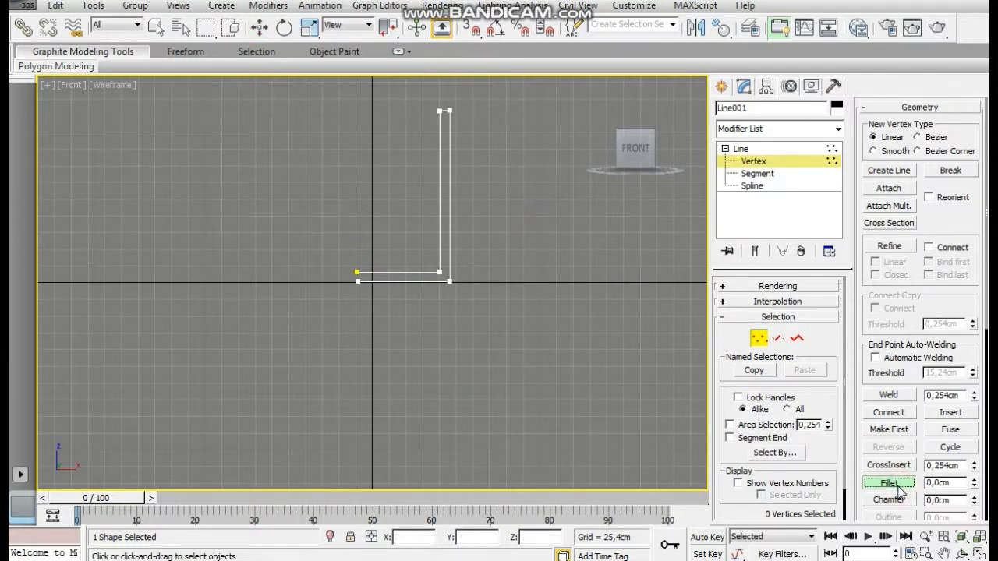
{"action": "left_click", "coordinate": [899, 486]}
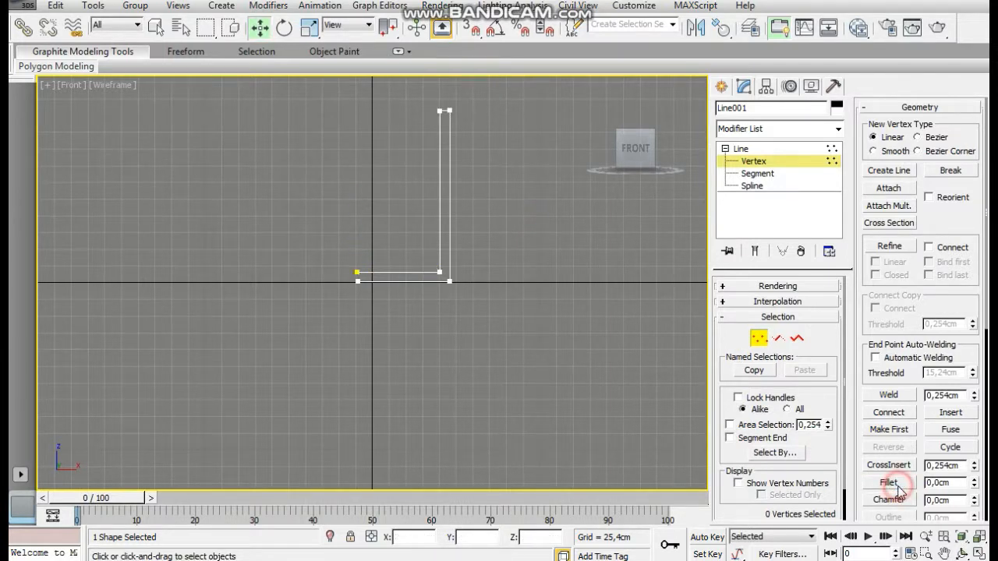
{"action": "left_click", "coordinate": [896, 485]}
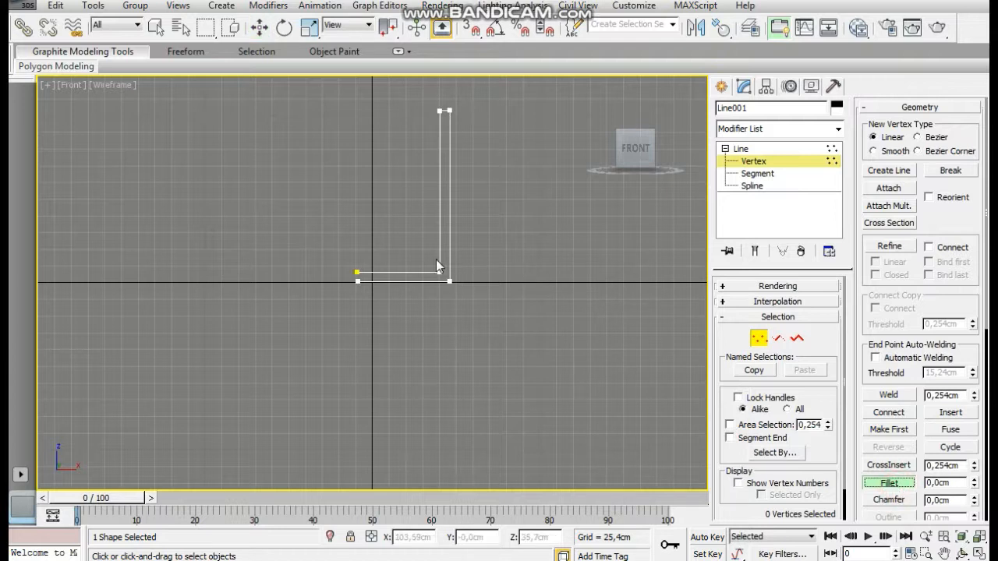
{"action": "left_click_drag", "start_coordinate": [425, 262], "coordinate": [451, 258]}
{"action": "left_click_drag", "start_coordinate": [432, 105], "coordinate": [452, 93]}
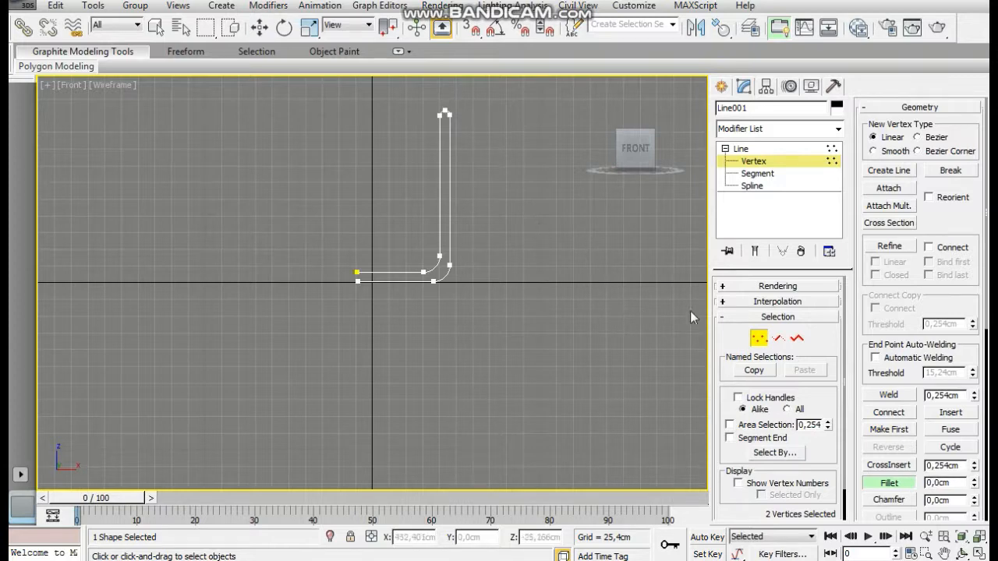
- Apply a Lathe modifier to the filleted profile line
{"action": "left_click", "coordinate": [838, 130]}
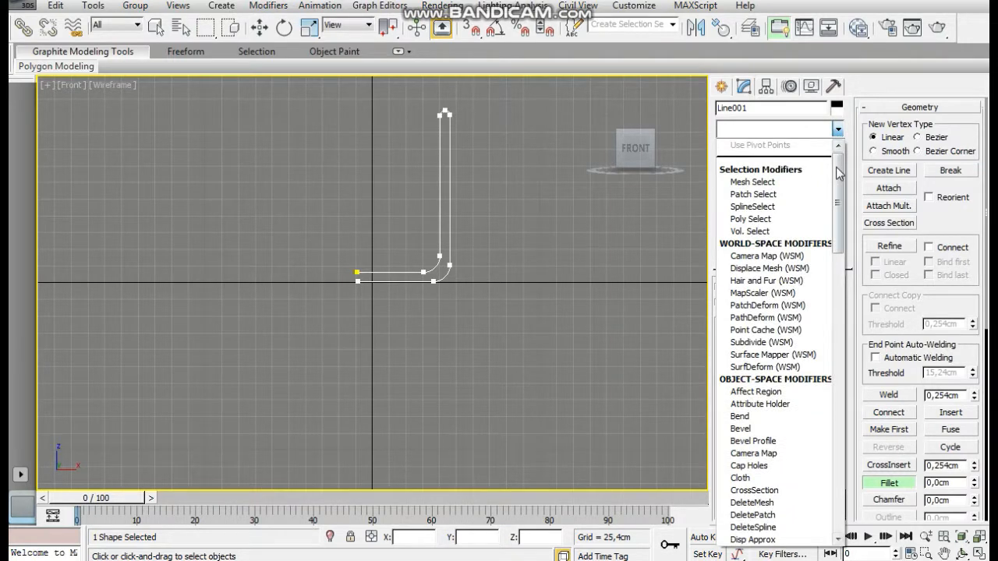
{"action": "left_click_drag", "start_coordinate": [838, 173], "coordinate": [848, 265]}
{"action": "mouse_move", "coordinate": [840, 299]}
{"action": "left_mouse_down"}
{"action": "mouse_move", "coordinate": [841, 326]}
{"action": "mouse_move", "coordinate": [840, 306]}
{"action": "left_mouse_up"}
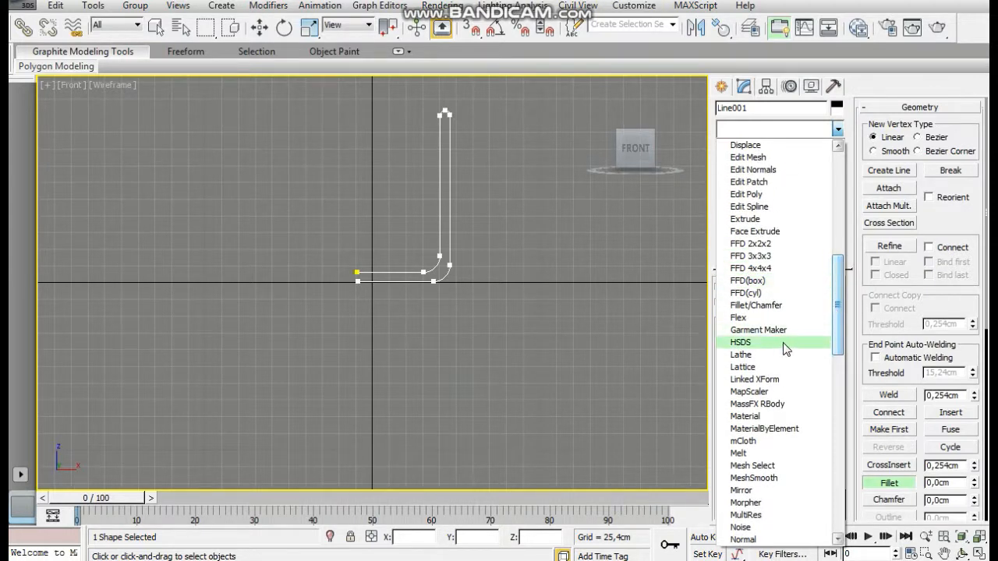
{"action": "left_click", "coordinate": [740, 355]}
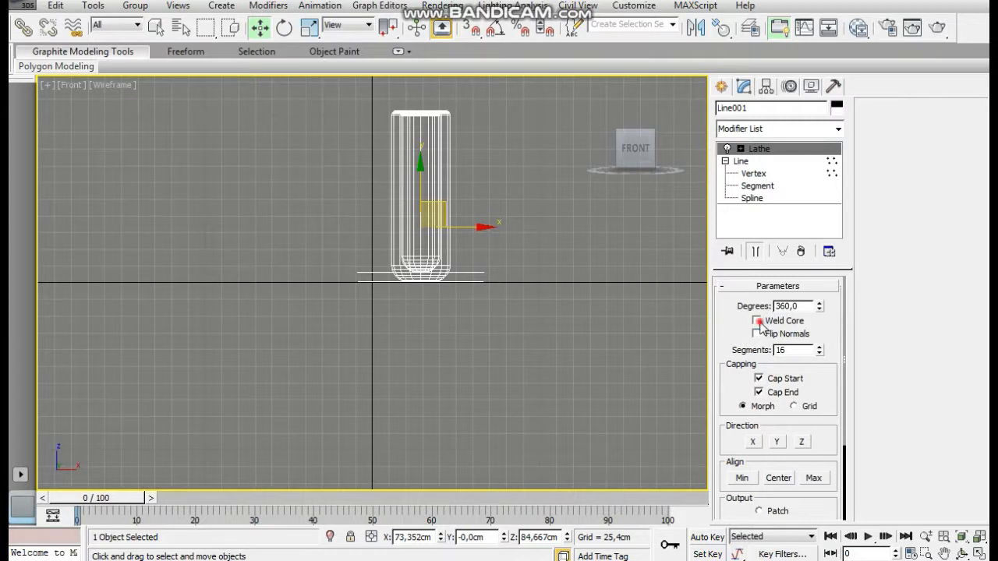
- Configure the lathe with Weld Core and Flip Normals on, 18 segments, direction Y and Min alignment
{"action": "left_click", "coordinate": [757, 320]}
{"action": "left_click", "coordinate": [755, 333]}
{"action": "left_click", "coordinate": [801, 351]}
{"action": "double_click", "coordinate": [776, 351]}
{"action": "left_click", "coordinate": [819, 347]}
{"action": "left_click", "coordinate": [820, 347]}
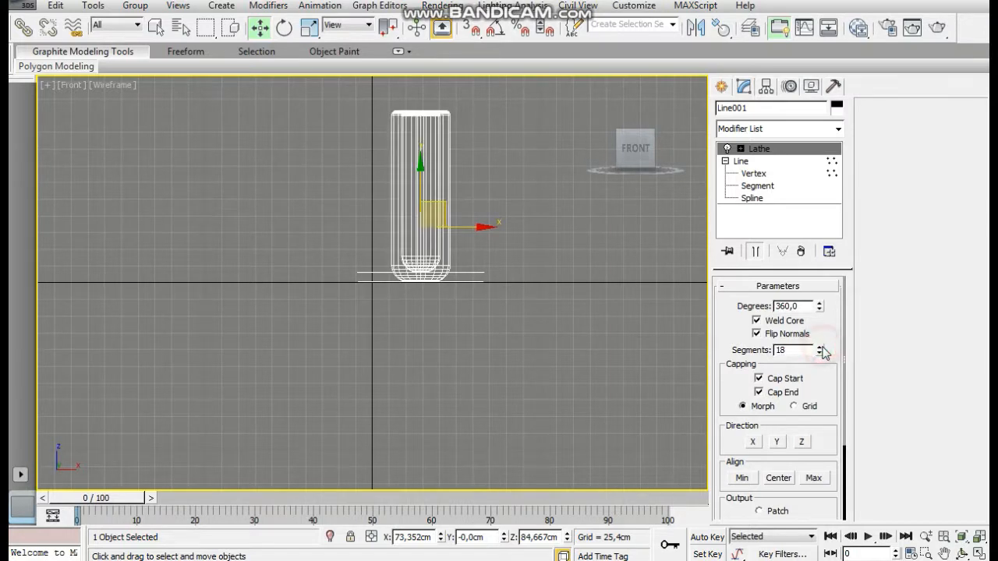
{"action": "left_click", "coordinate": [778, 442]}
{"action": "left_click", "coordinate": [742, 478]}
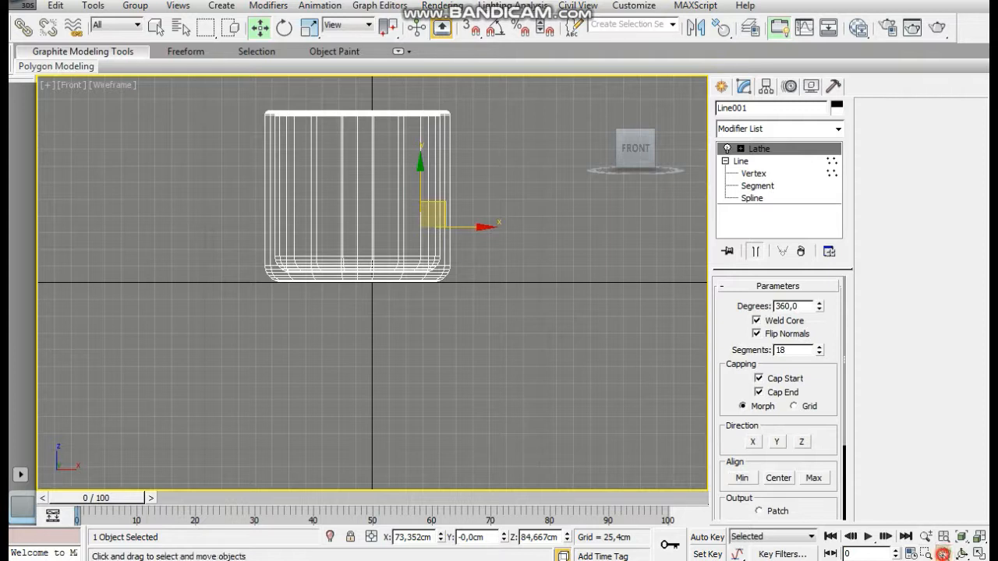
- Convert the lathed container to an Editable Poly
{"action": "left_click", "coordinate": [944, 553]}
{"action": "left_click_drag", "start_coordinate": [413, 239], "coordinate": [429, 319]}
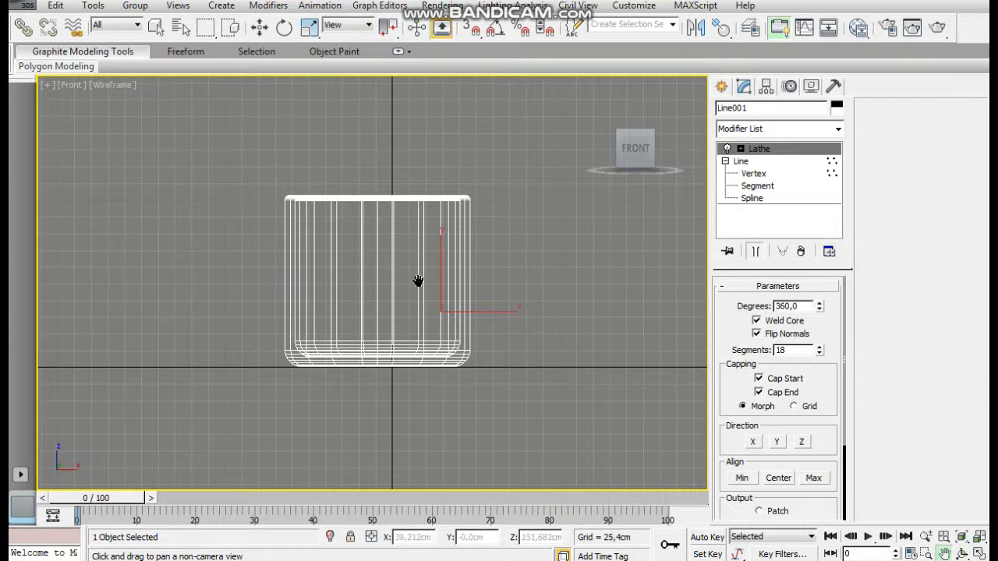
{"action": "key", "text": "w"}
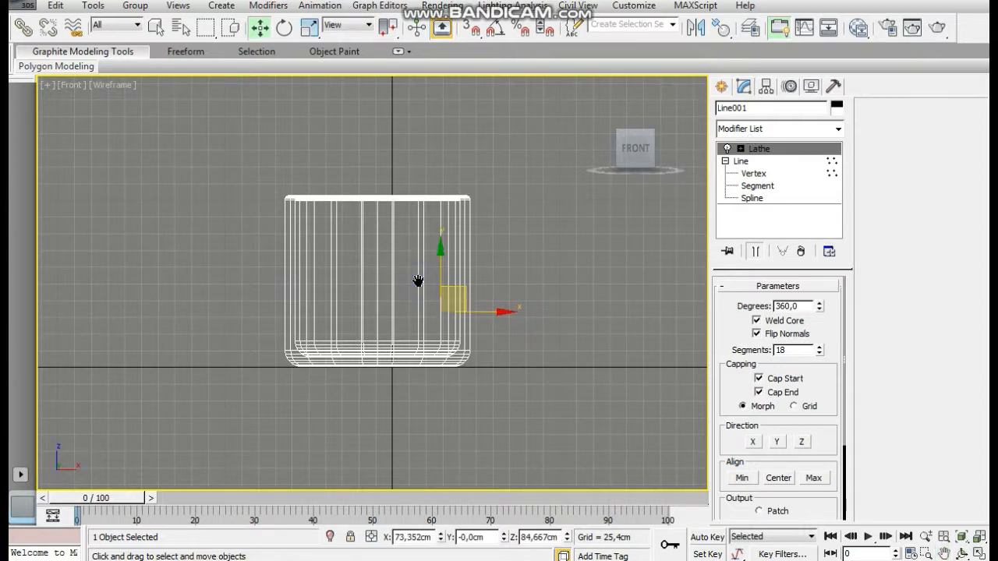
{"action": "right_click", "coordinate": [401, 316]}
{"action": "mouse_move", "coordinate": [483, 463]}
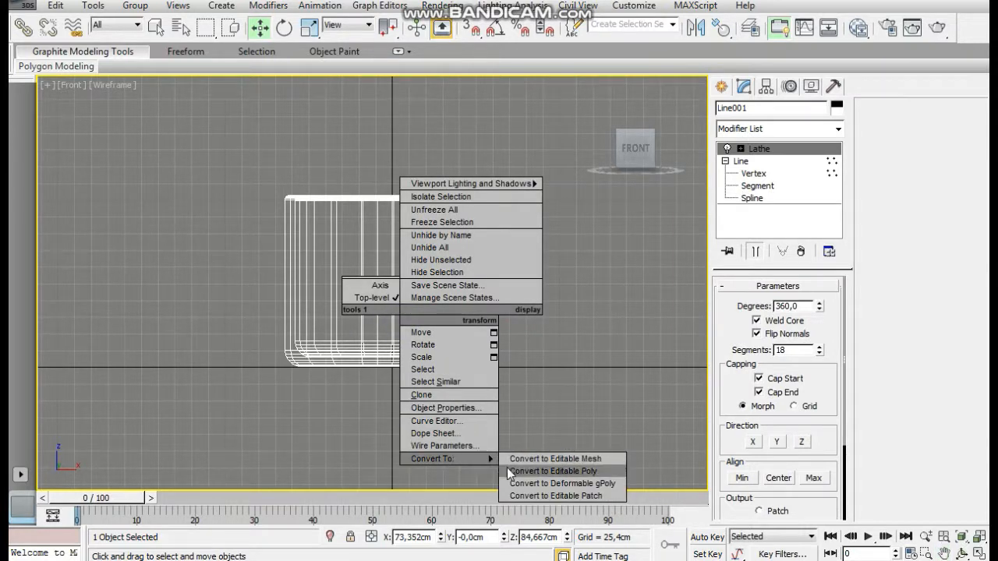
{"action": "left_click", "coordinate": [553, 471]}
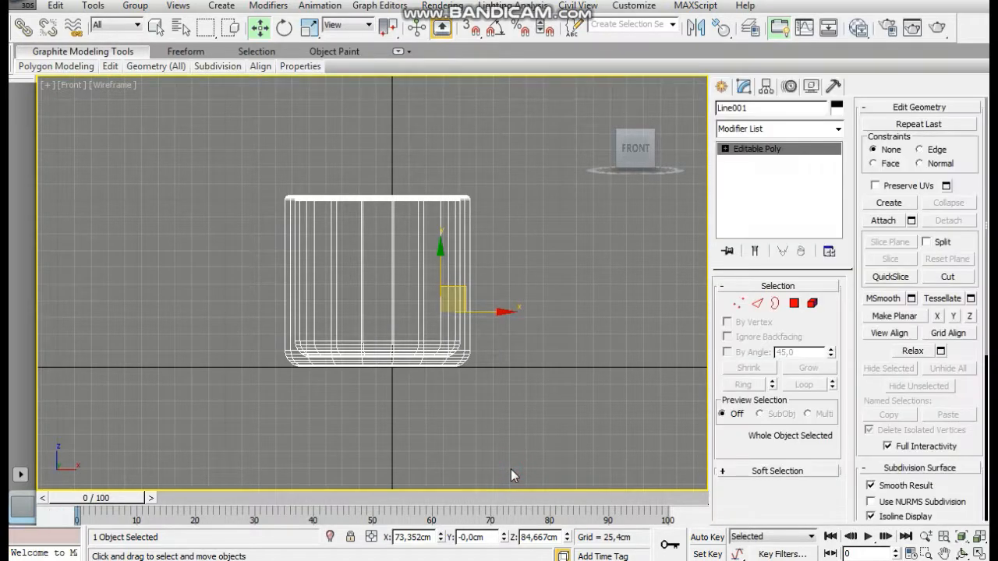
- Connect all vertical wall edges of the container with 5 segments, and clear the edge selection
{"action": "left_click", "coordinate": [725, 149]}
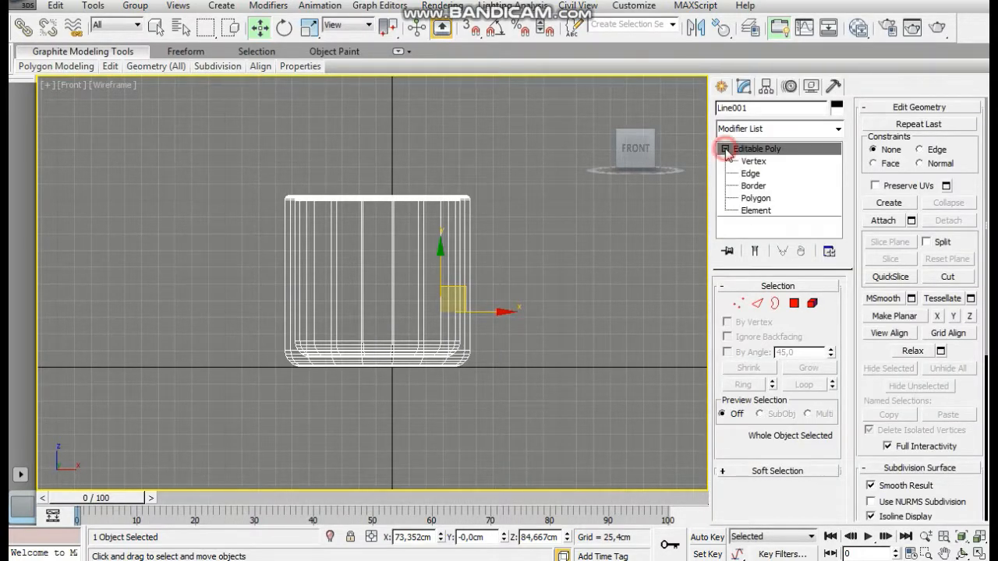
{"action": "left_click", "coordinate": [746, 175]}
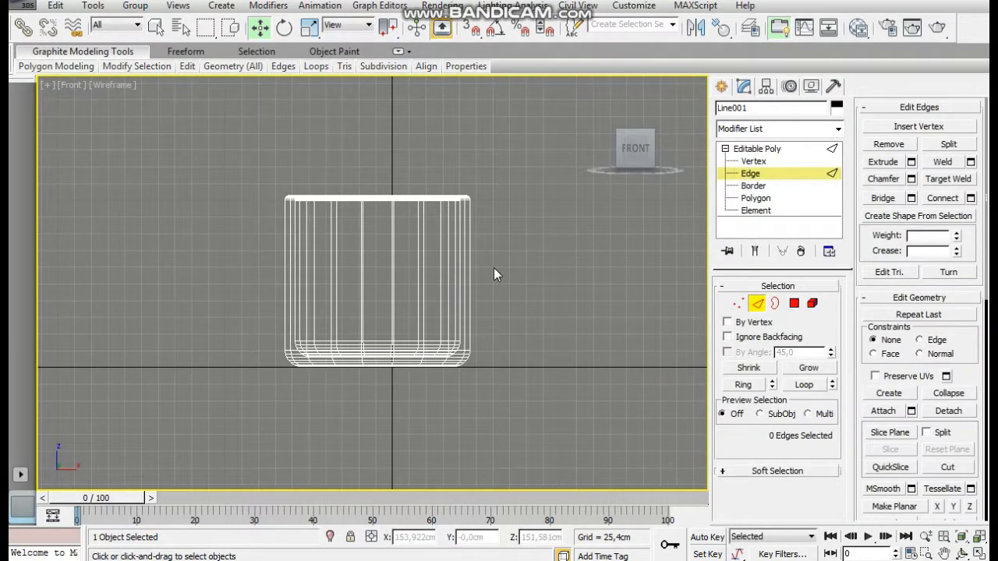
{"action": "left_click_drag", "start_coordinate": [494, 267], "coordinate": [249, 297]}
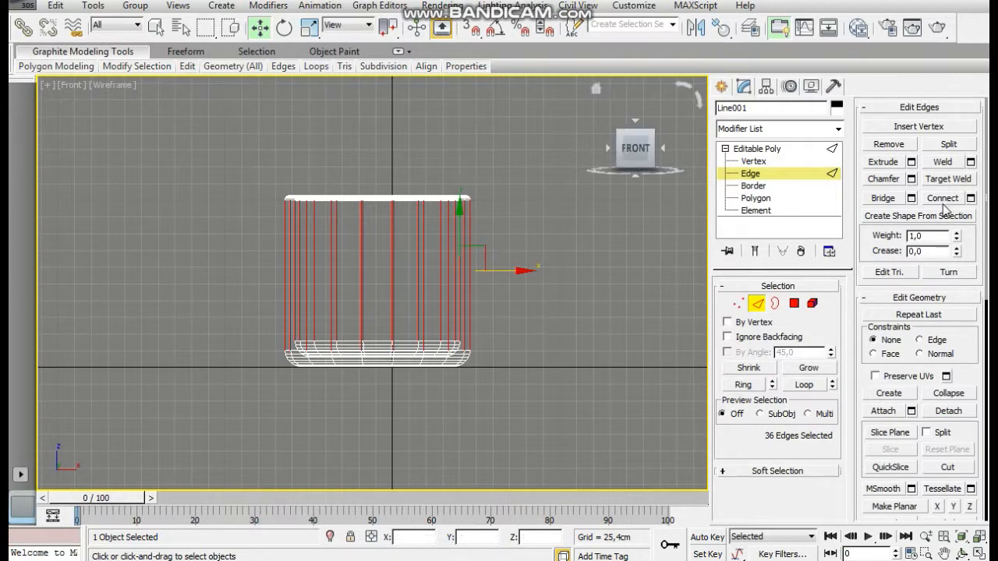
{"action": "left_click", "coordinate": [971, 199]}
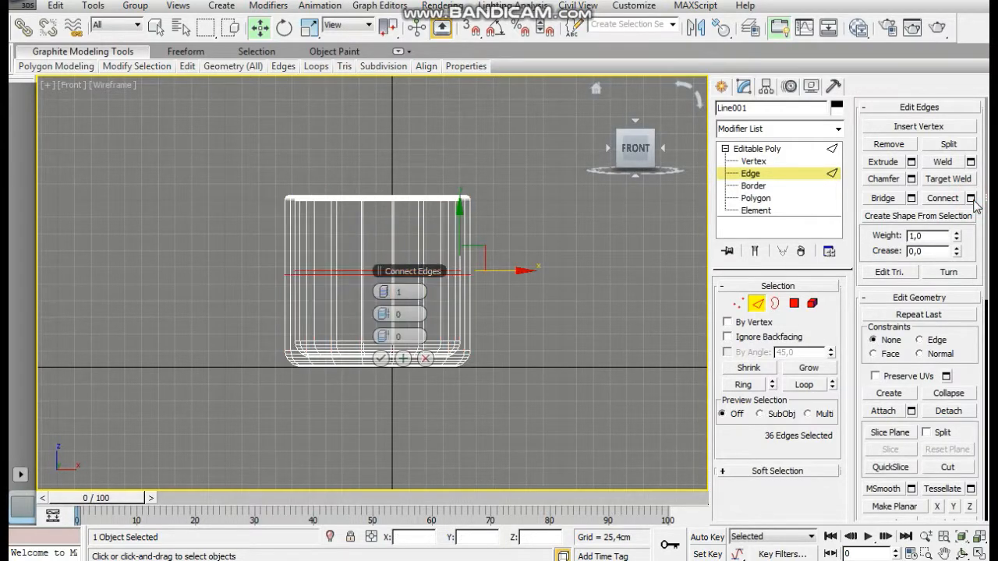
{"action": "left_click", "coordinate": [387, 292]}
{"action": "left_click", "coordinate": [387, 293]}
{"action": "left_click", "coordinate": [388, 292]}
{"action": "left_click", "coordinate": [385, 292]}
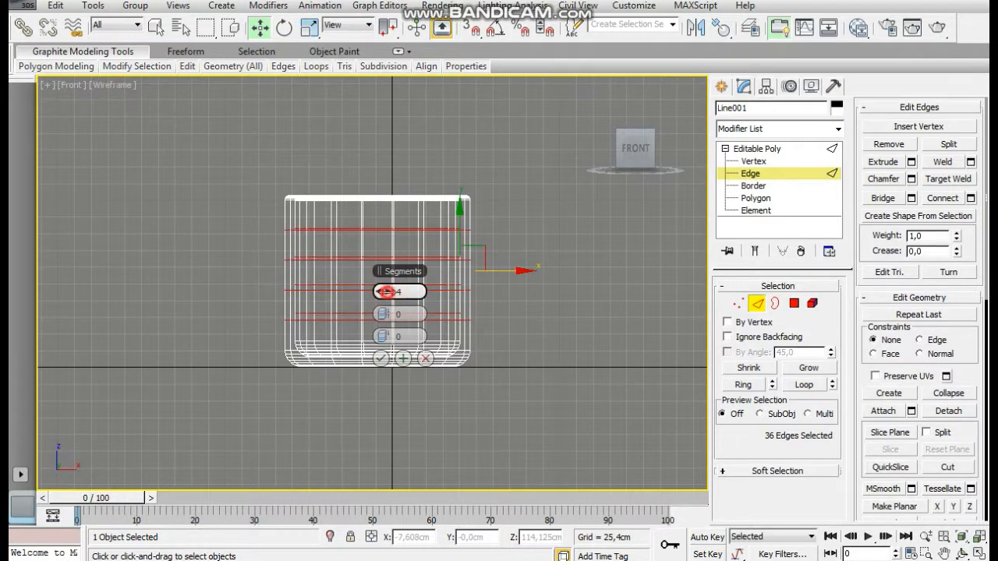
{"action": "left_click", "coordinate": [381, 358]}
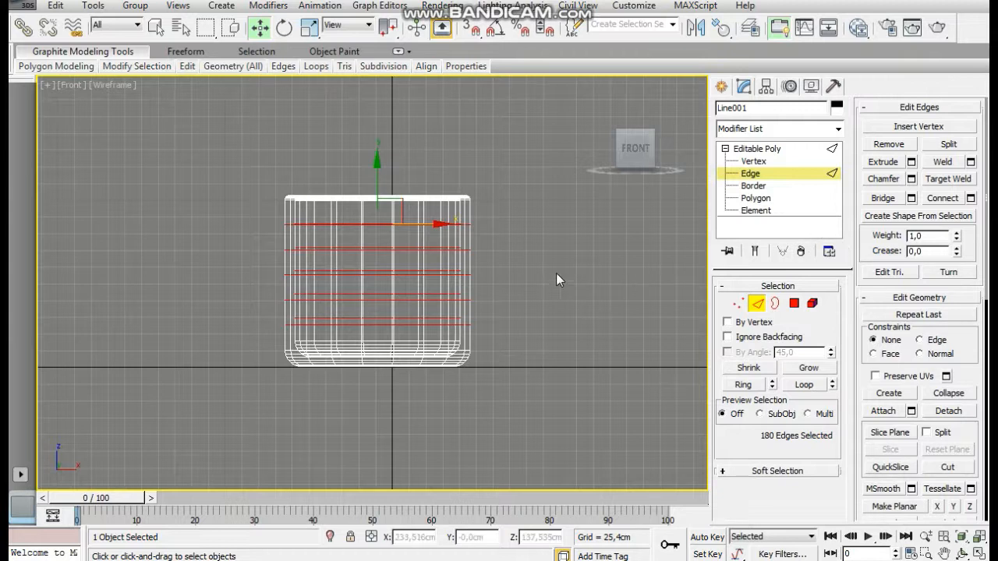
{"action": "left_click", "coordinate": [378, 234]}
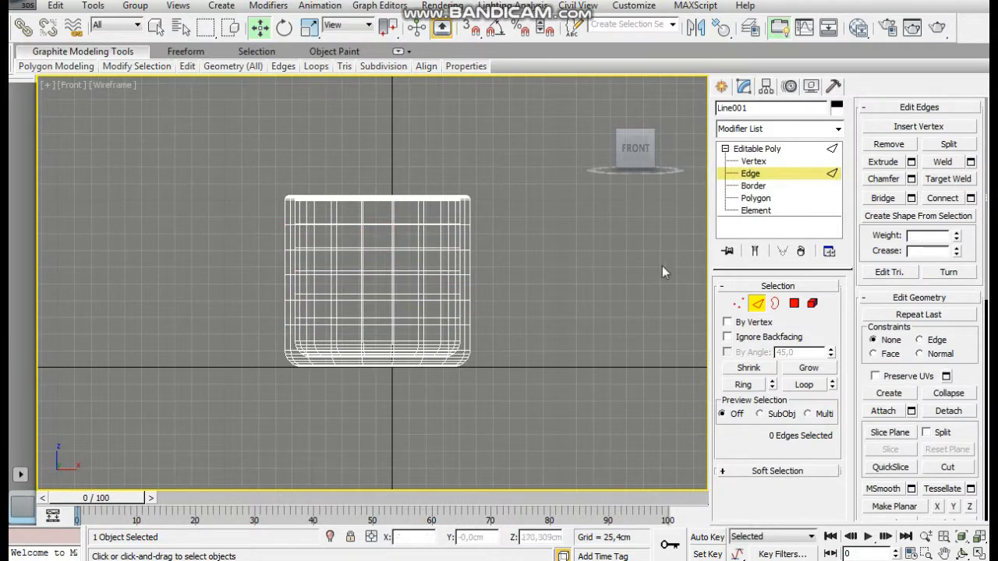
- Inset two outer-wall polygons in the same column, one near the rim and one near the base, by 1 cm
{"action": "left_click", "coordinate": [794, 303]}
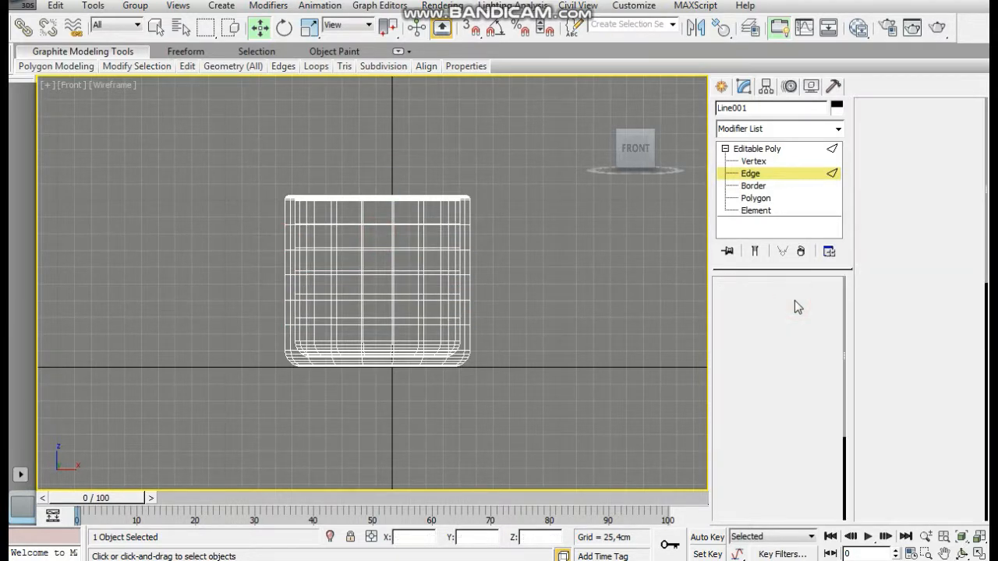
{"action": "left_click", "coordinate": [379, 237]}
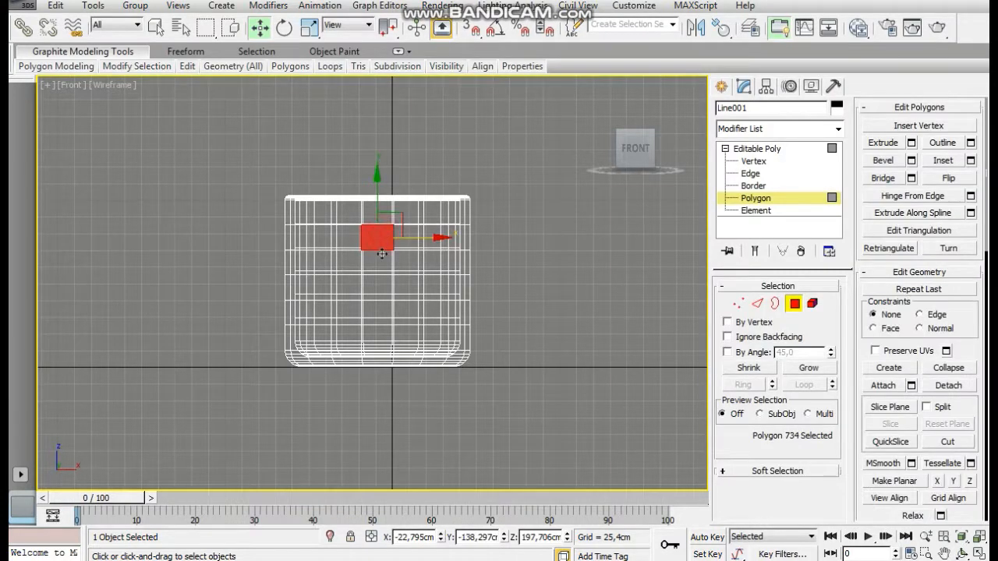
{"action": "left_click", "coordinate": [385, 307], "text": "ctrl"}
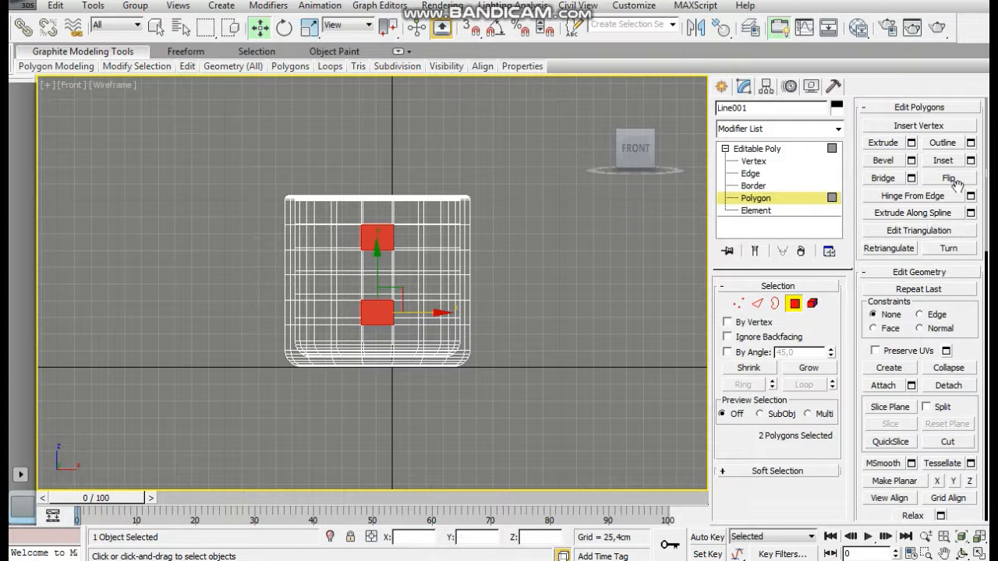
{"action": "left_click", "coordinate": [970, 160]}
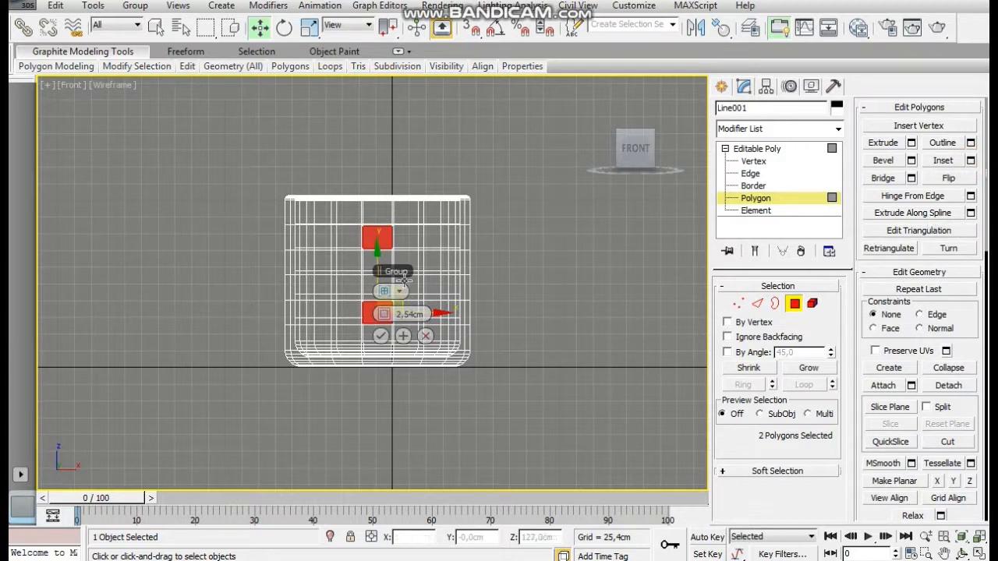
{"action": "left_click_drag", "start_coordinate": [387, 272], "coordinate": [560, 285]}
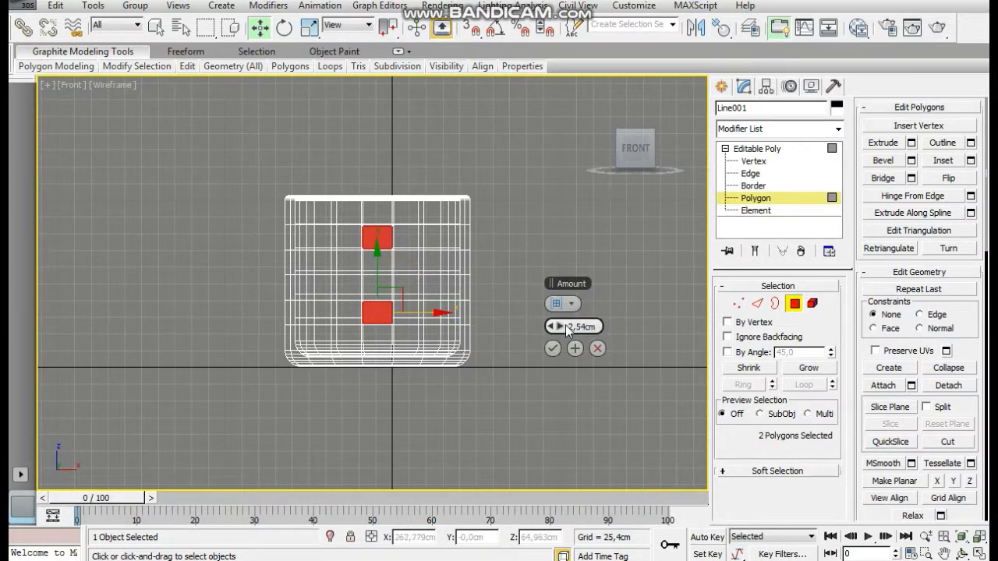
{"action": "double_click", "coordinate": [570, 326]}
{"action": "type", "text": "8"}
{"action": "left_click", "coordinate": [553, 350]}
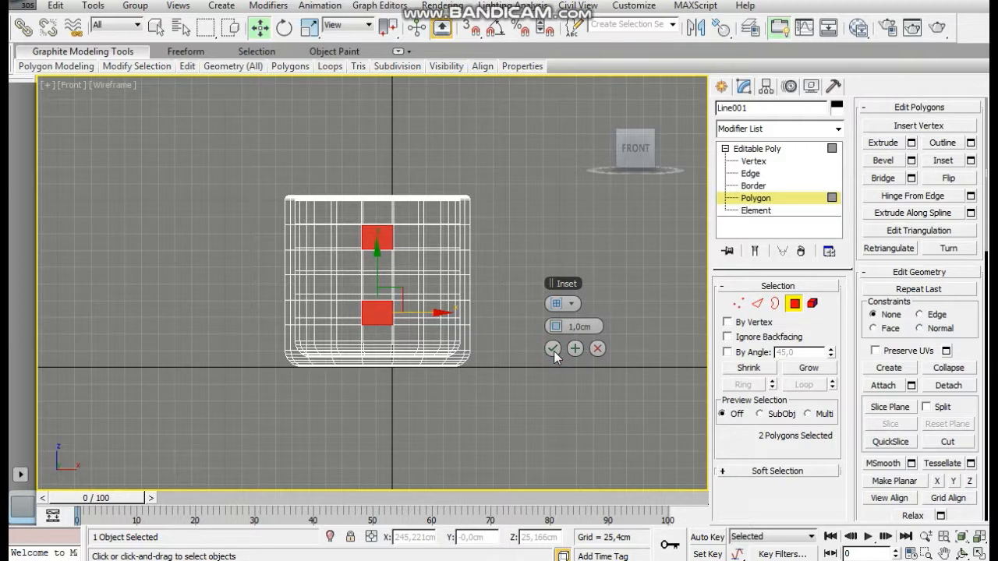
{"action": "left_click", "coordinate": [554, 350]}
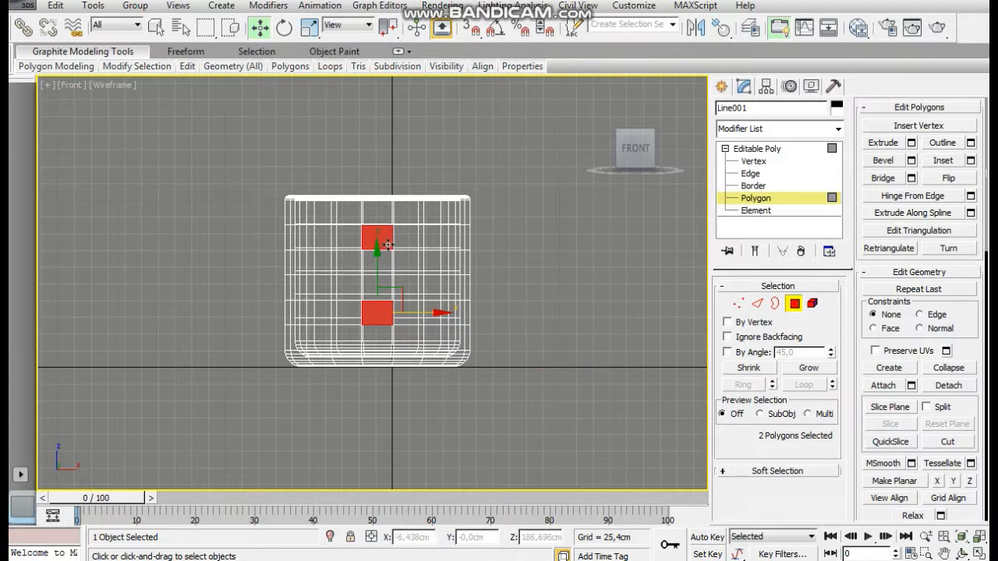
- Scale the two inset polygons down slightly in both height and width
{"action": "left_click", "coordinate": [310, 28]}
{"action": "left_click", "coordinate": [375, 173]}
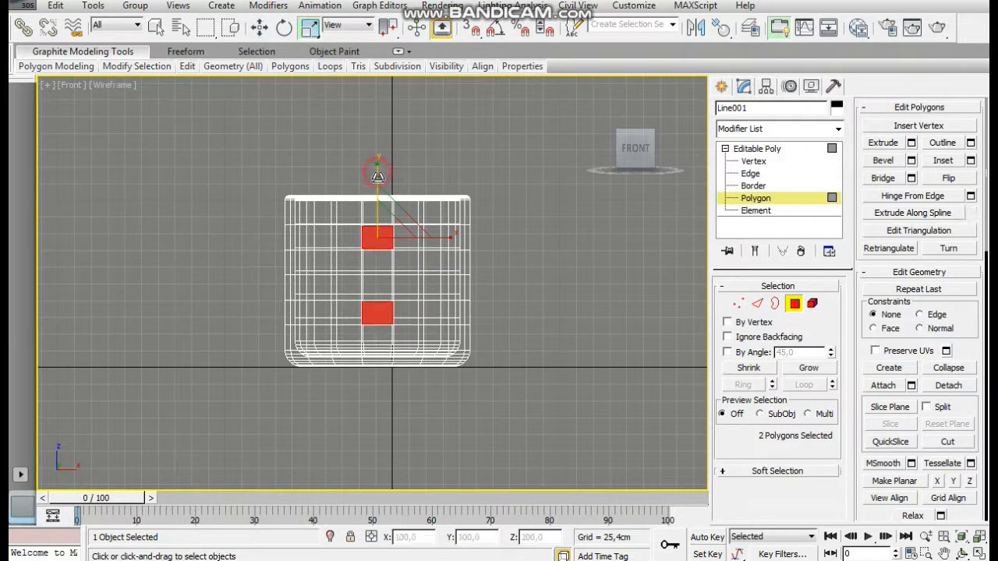
{"action": "left_click_drag", "start_coordinate": [377, 174], "coordinate": [377, 184]}
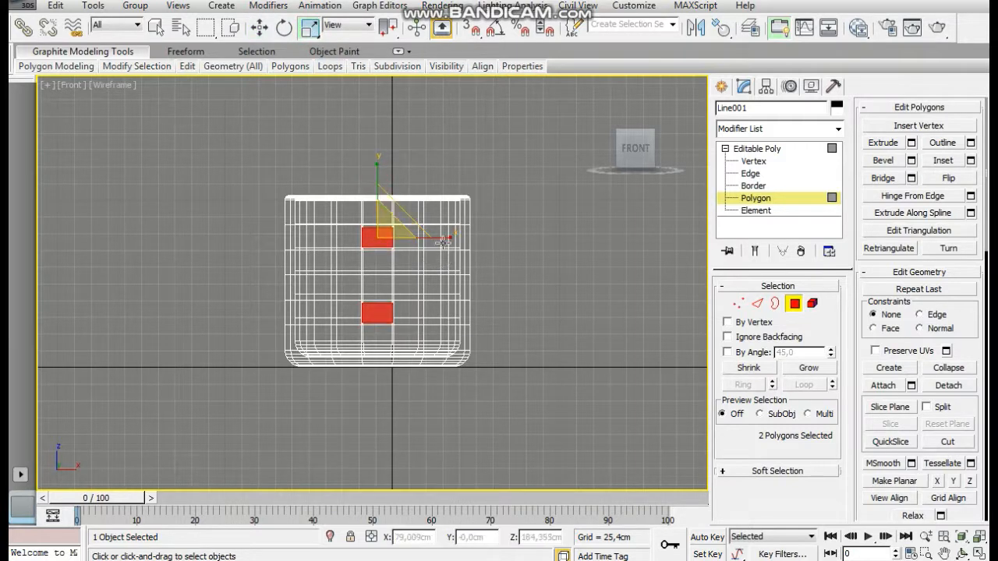
{"action": "left_click_drag", "start_coordinate": [442, 238], "coordinate": [435, 237]}
- Switch the viewport to Perspective with Realistic shading and Edged Faces
{"action": "left_click", "coordinate": [73, 86]}
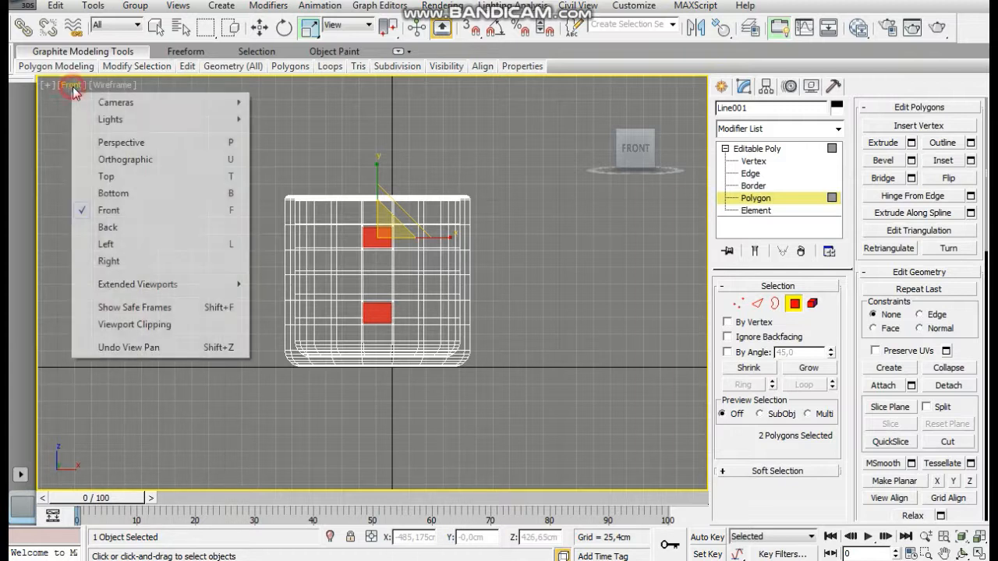
{"action": "left_click", "coordinate": [117, 143]}
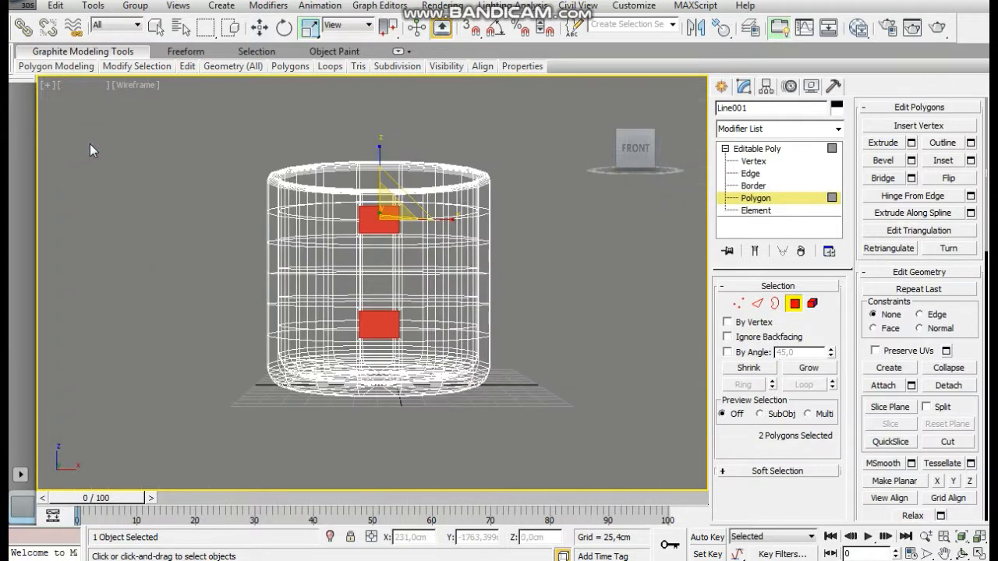
{"action": "left_click", "coordinate": [130, 89]}
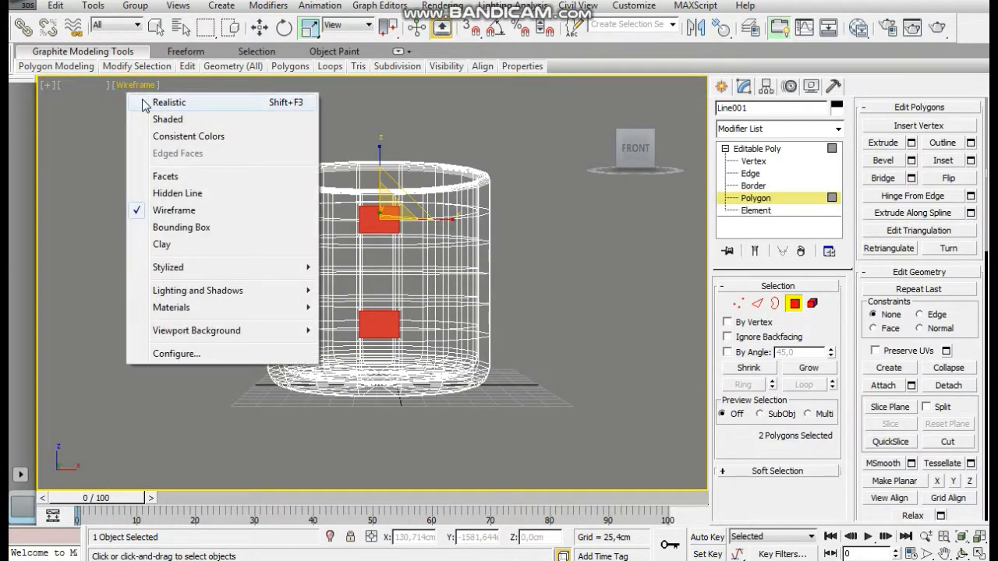
{"action": "left_click", "coordinate": [169, 103]}
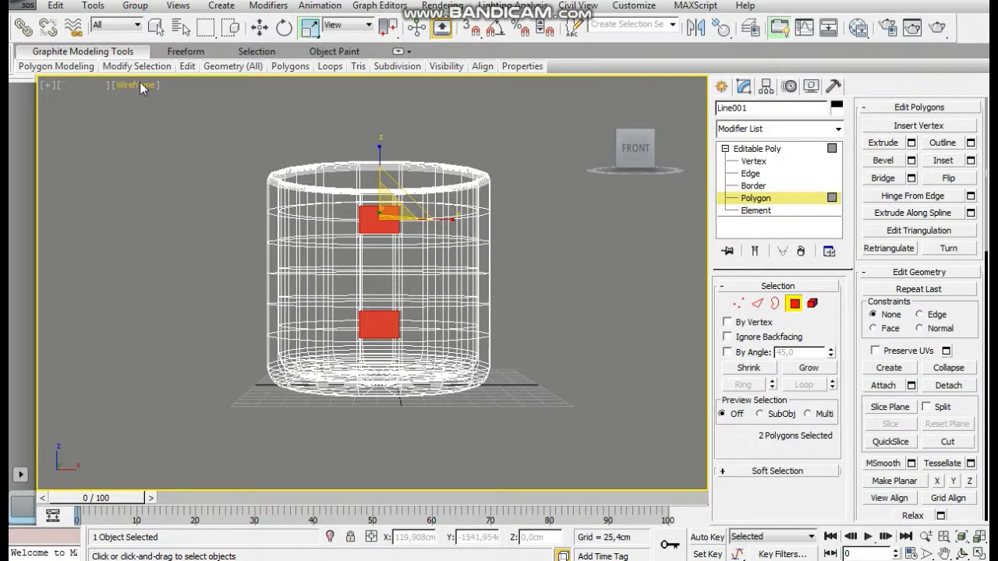
{"action": "left_click", "coordinate": [137, 86]}
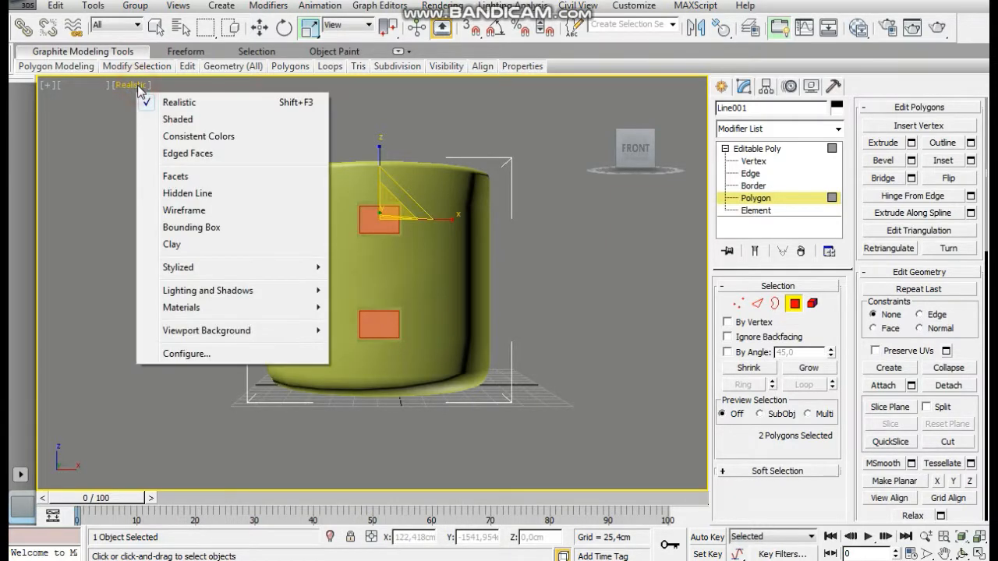
{"action": "left_click", "coordinate": [166, 155]}
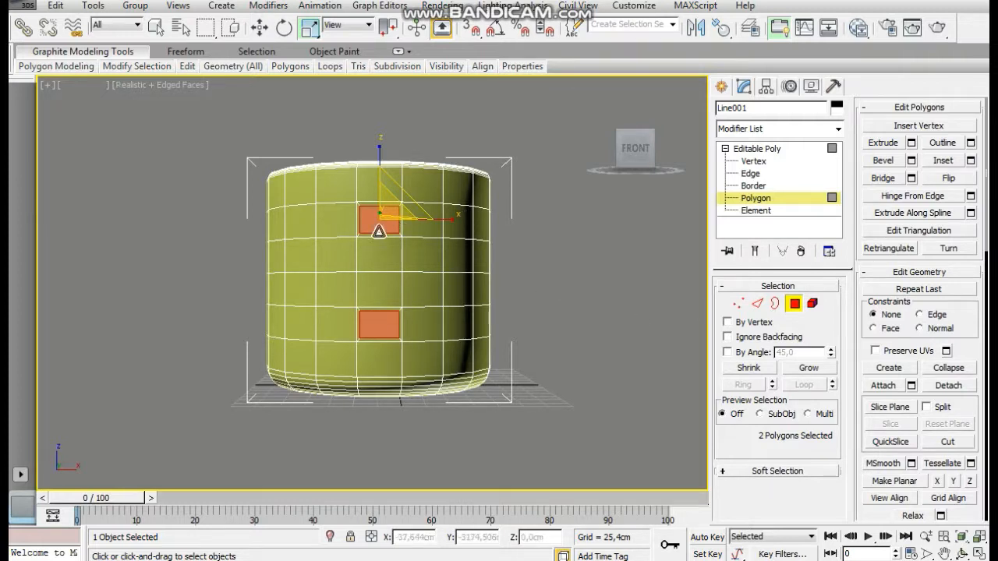
- Hinge only the upper inset polygon about the horizontal wall edge midway between the two insets, with an angle of 183
{"action": "left_click", "coordinate": [379, 222]}
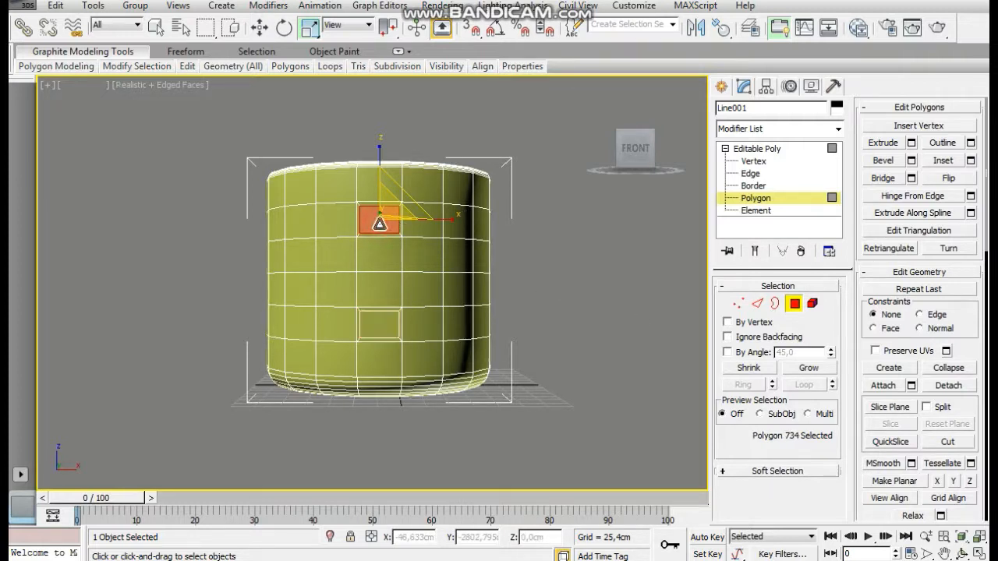
{"action": "left_click", "coordinate": [155, 28]}
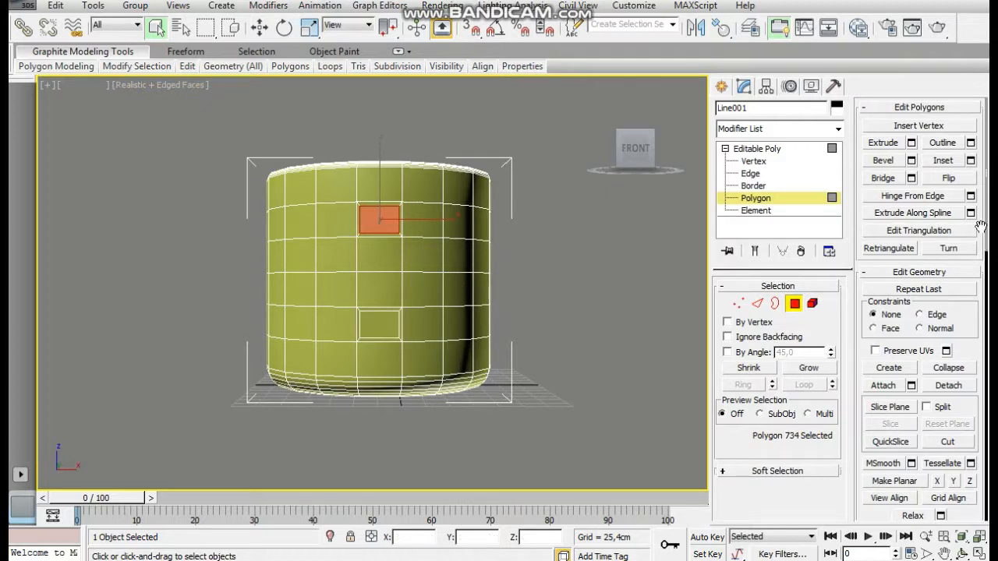
{"action": "left_click", "coordinate": [971, 196]}
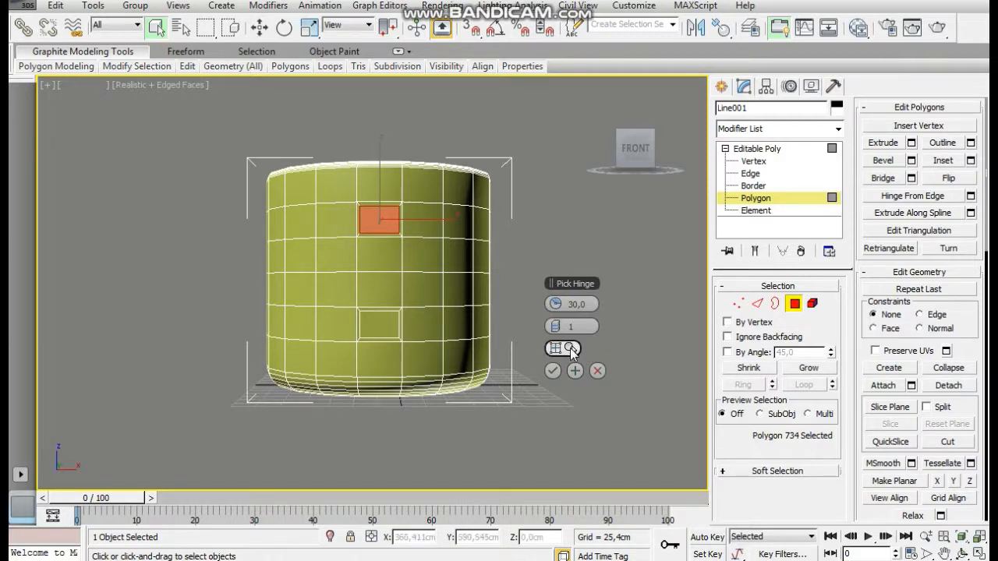
{"action": "left_click", "coordinate": [571, 349]}
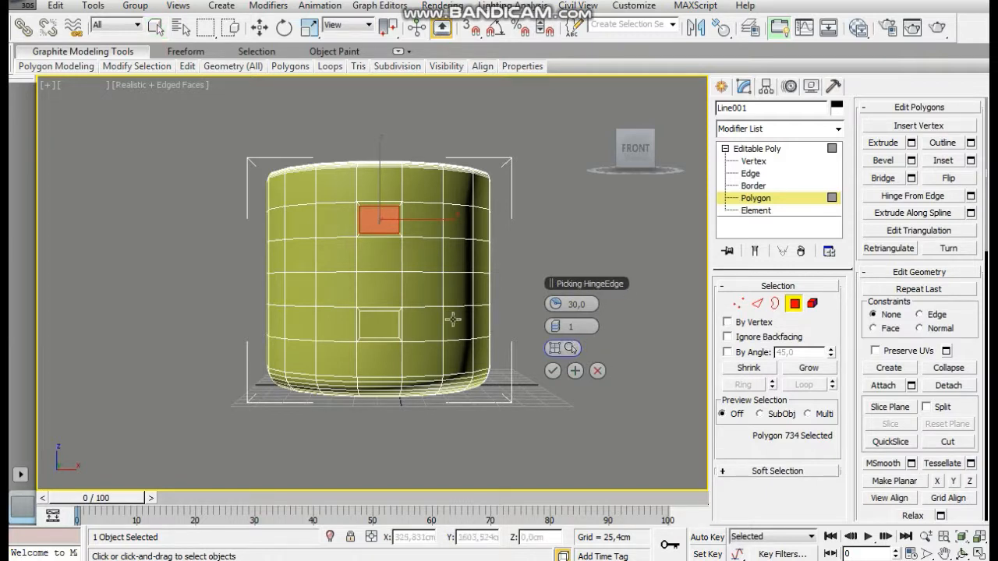
{"action": "left_click", "coordinate": [380, 272]}
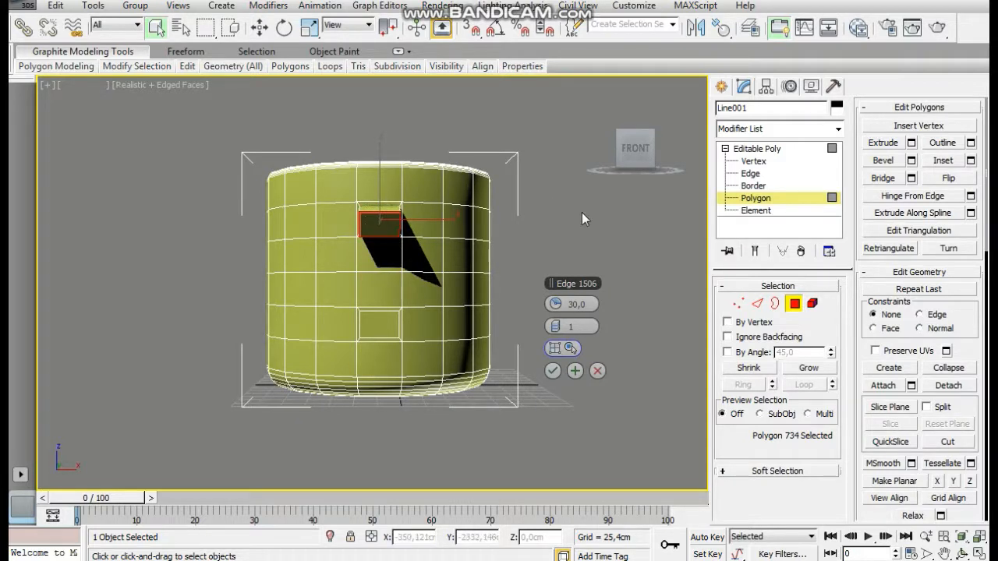
{"action": "left_click_drag", "start_coordinate": [563, 305], "coordinate": [594, 304]}
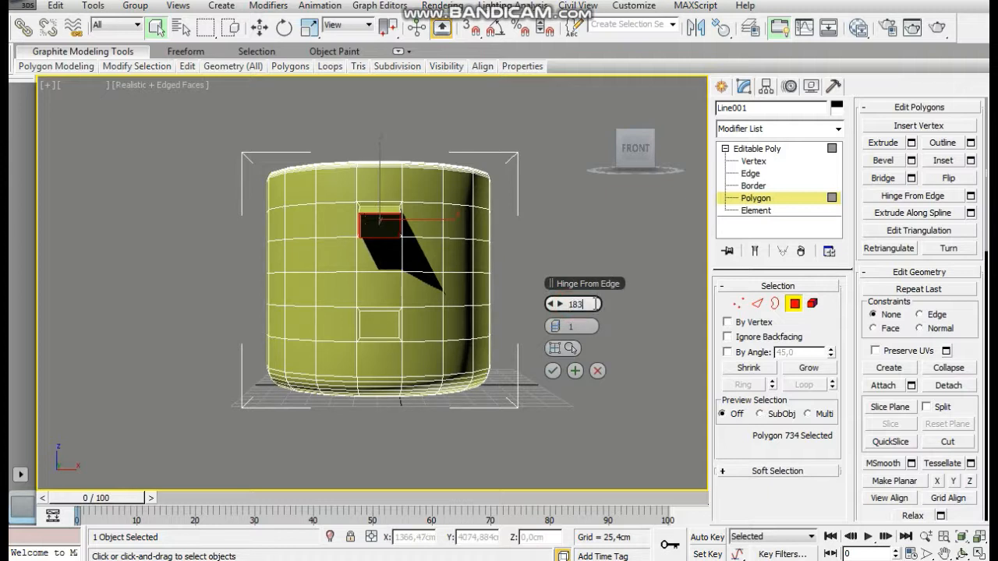
- Set the handle's hinge to 7 segments and apply it
{"action": "left_click", "coordinate": [570, 327]}
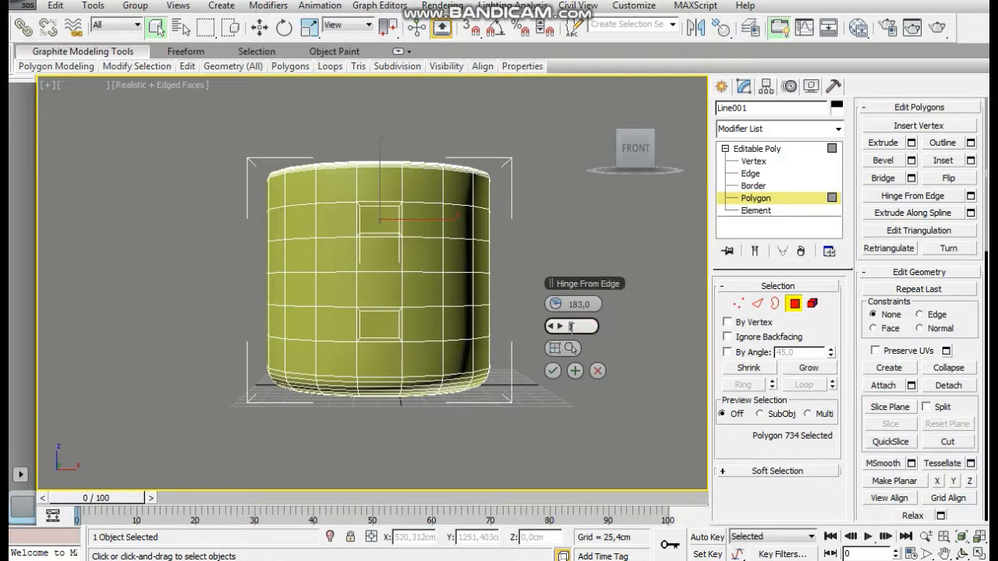
{"action": "left_click", "coordinate": [558, 327]}
{"action": "left_click", "coordinate": [558, 327]}
{"action": "left_click", "coordinate": [558, 327]}
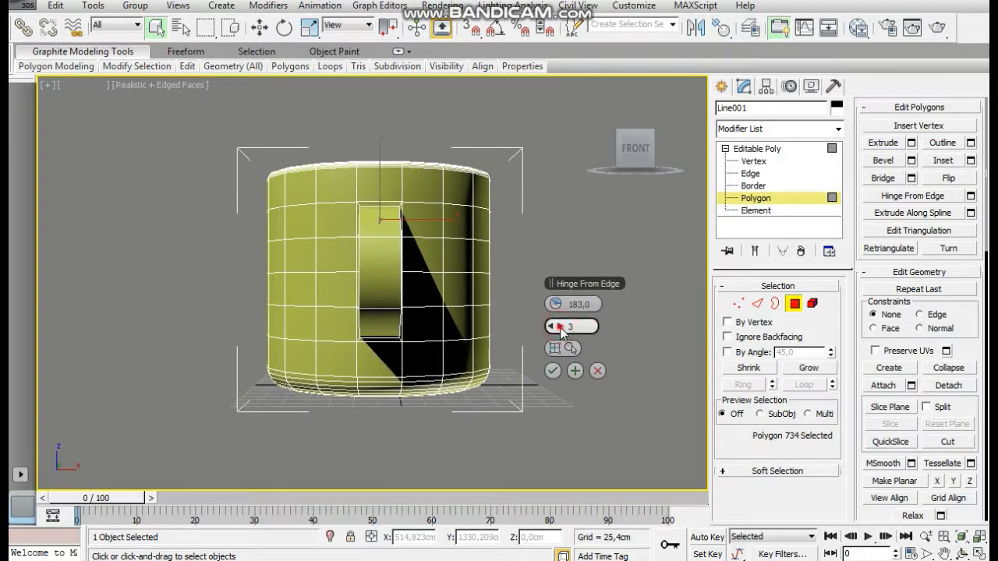
{"action": "left_click_drag", "start_coordinate": [634, 145], "coordinate": [573, 348]}
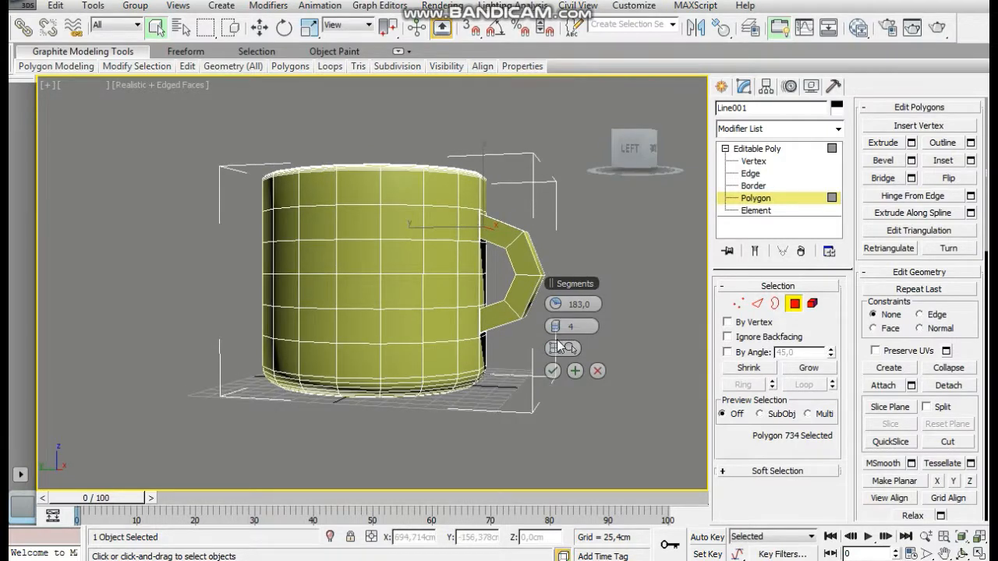
{"action": "left_click", "coordinate": [560, 326]}
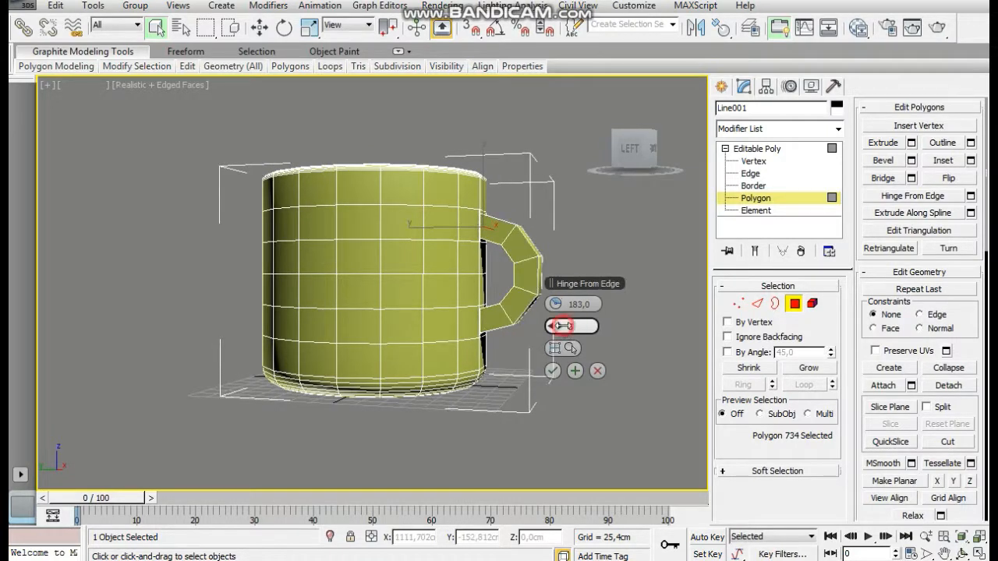
{"action": "left_click", "coordinate": [560, 326]}
{"action": "left_click", "coordinate": [560, 326]}
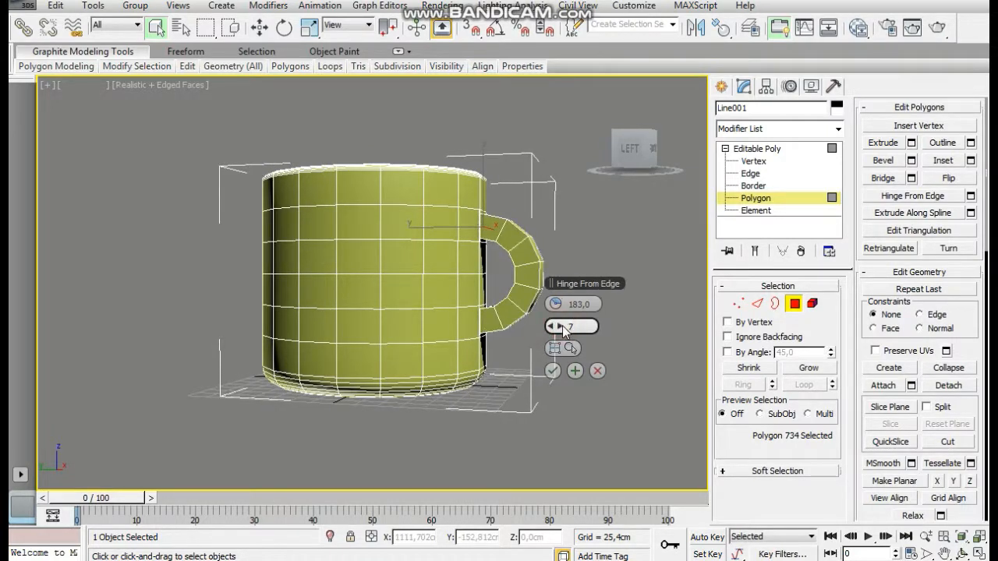
{"action": "left_click_drag", "start_coordinate": [630, 148], "coordinate": [672, 154]}
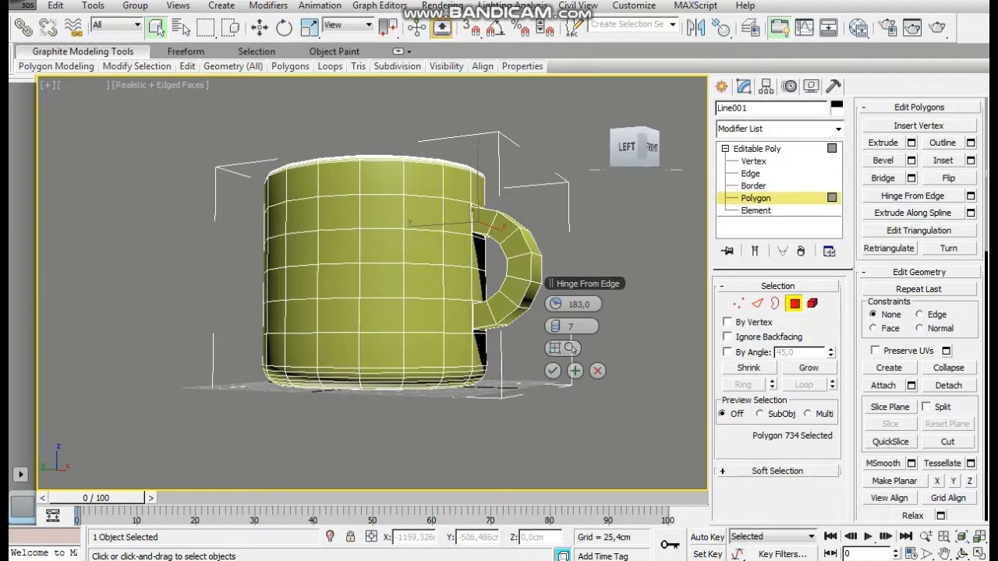
{"action": "left_click", "coordinate": [552, 372]}
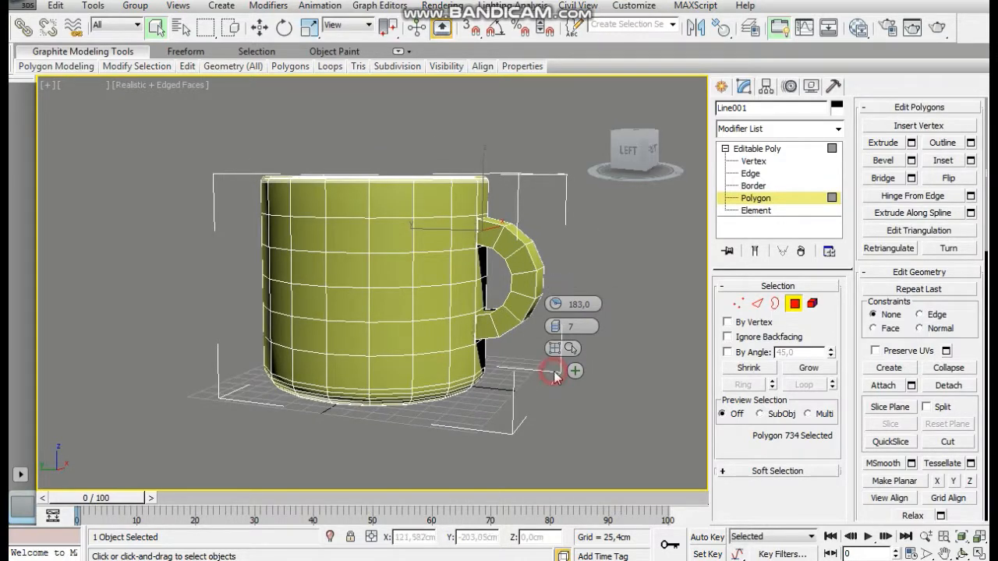
- Apply a TurboSmooth modifier with 2 iterations to the mug
{"action": "left_click", "coordinate": [837, 131]}
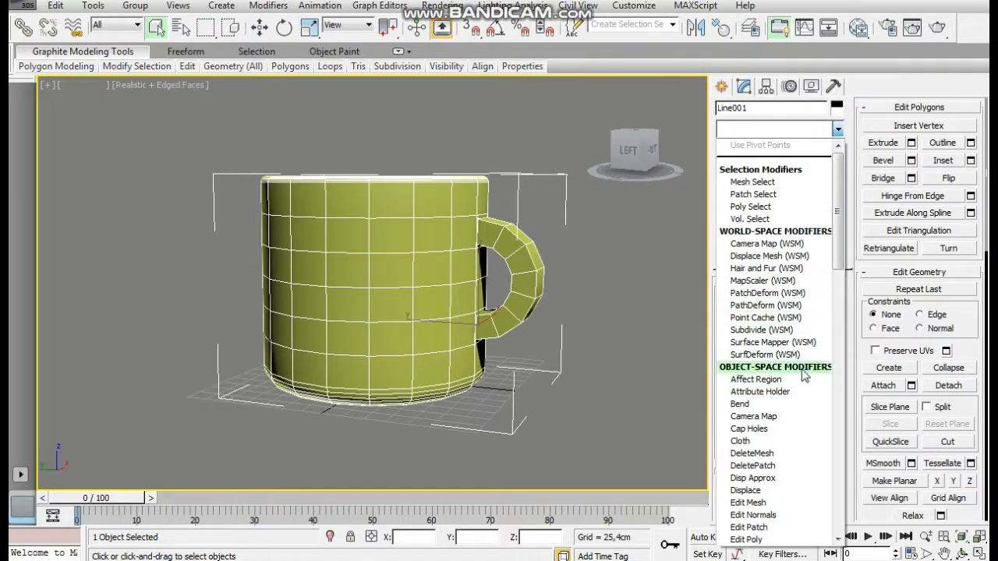
{"action": "left_click_drag", "start_coordinate": [839, 240], "coordinate": [840, 381]}
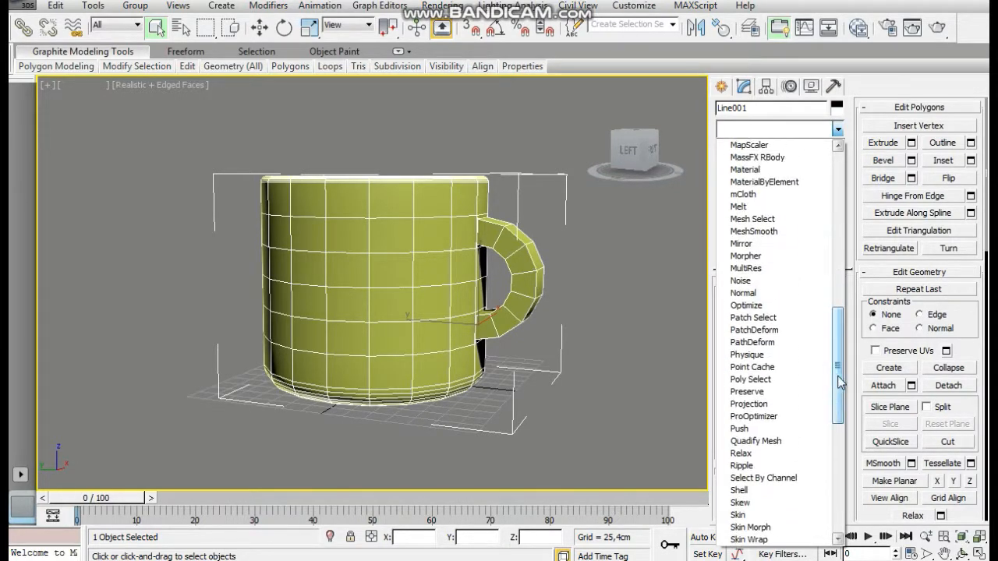
{"action": "left_click_drag", "start_coordinate": [839, 421], "coordinate": [839, 482]}
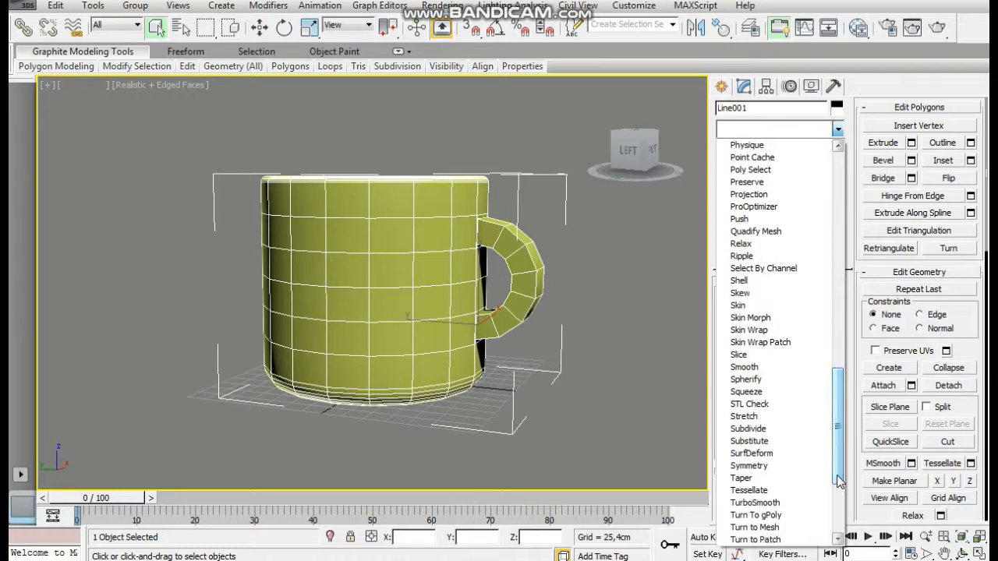
{"action": "left_click", "coordinate": [805, 503]}
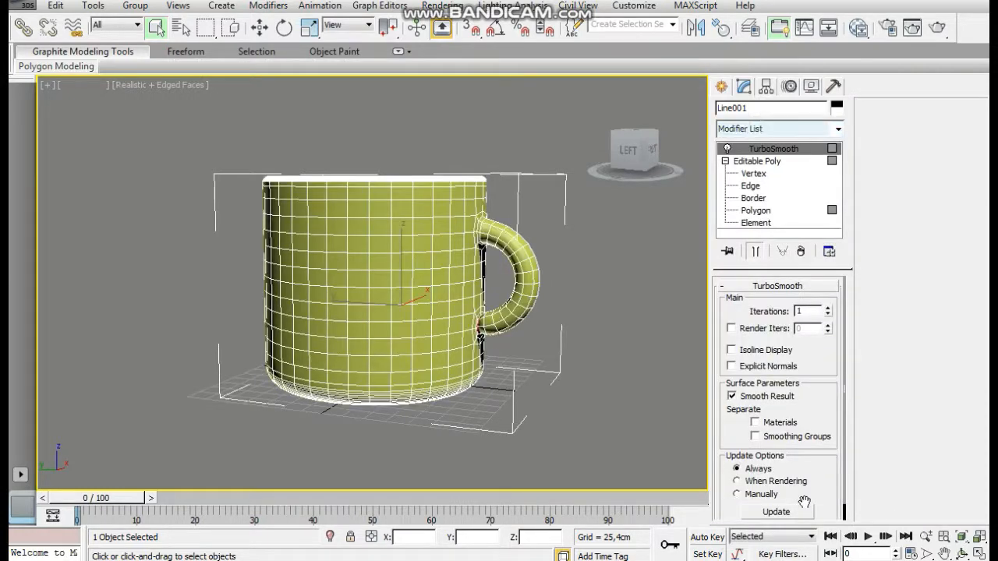
{"action": "left_click", "coordinate": [828, 308]}
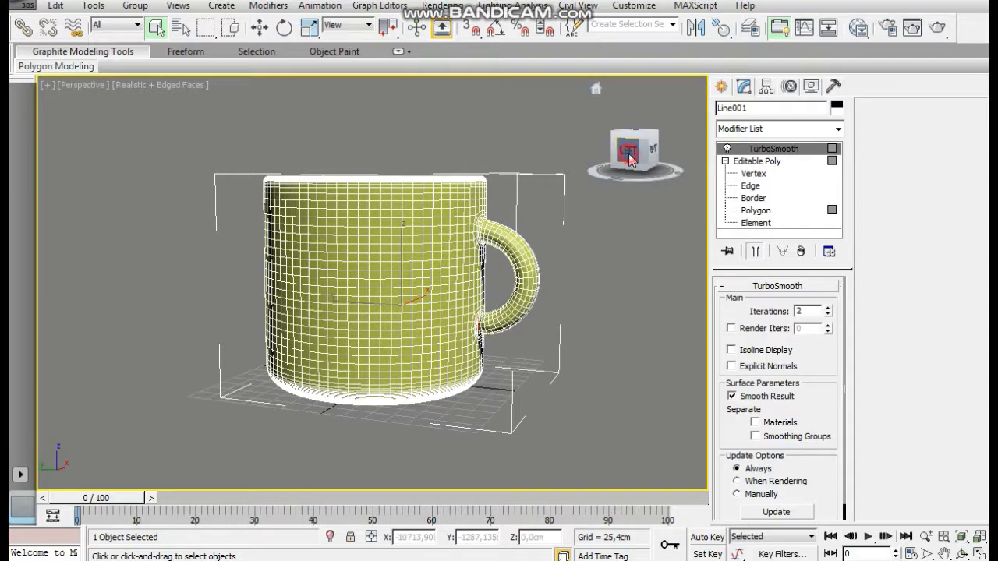
- Deselect the mug and show it in Realistic shading without edged faces
{"action": "left_click_drag", "start_coordinate": [629, 160], "coordinate": [807, 160]}
{"action": "scroll", "coordinate": [588, 308], "scroll_direction": "down", "scroll_amount": 3}
{"action": "left_click", "coordinate": [590, 311]}
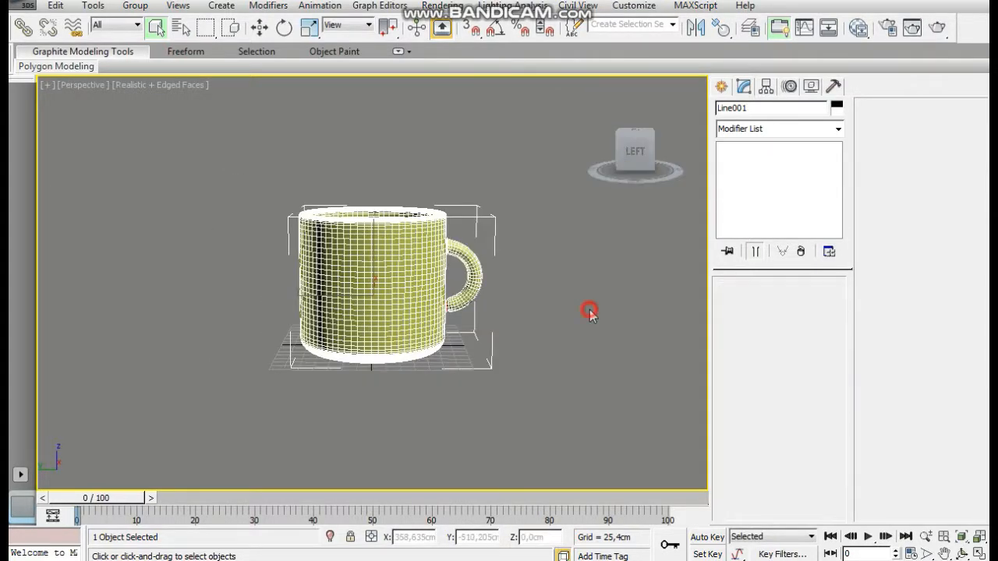
{"action": "mouse_move", "coordinate": [638, 154]}
{"action": "left_mouse_down"}
{"action": "mouse_move", "coordinate": [630, 164]}
{"action": "mouse_move", "coordinate": [639, 159]}
{"action": "left_mouse_up"}
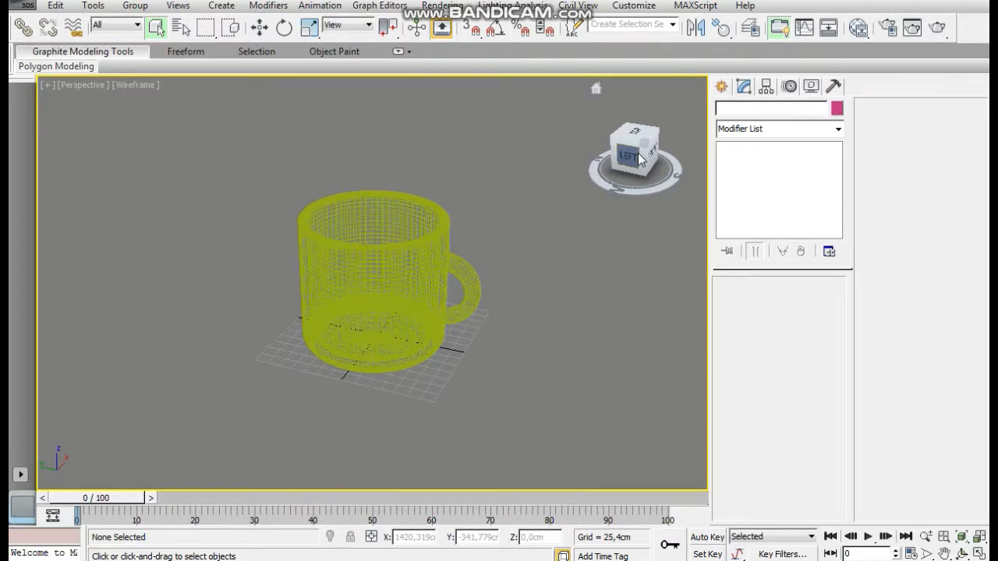
{"action": "key", "text": "F4"}
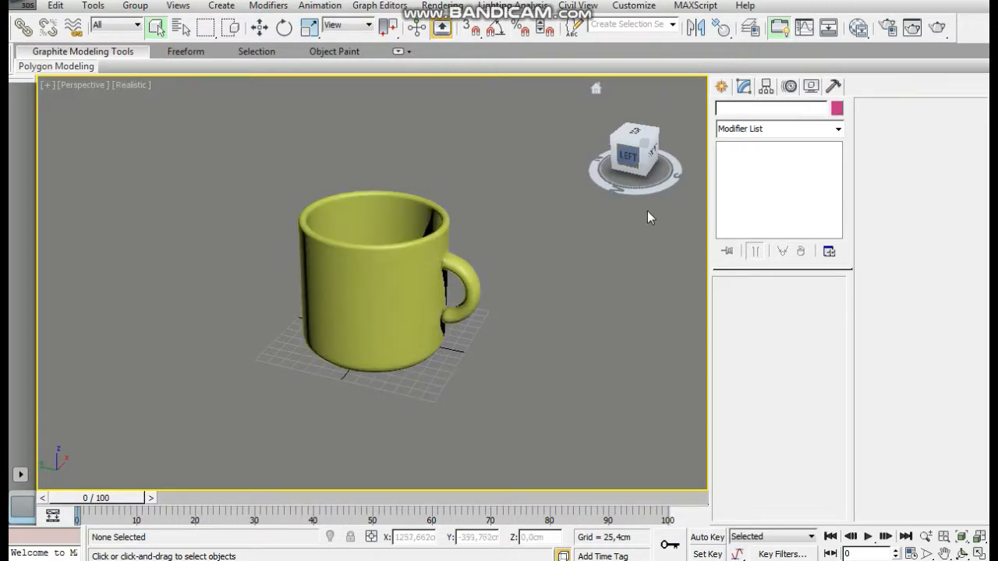
- Render the mug from a slightly raised perspective view facing the handle
{"action": "left_click", "coordinate": [630, 148]}
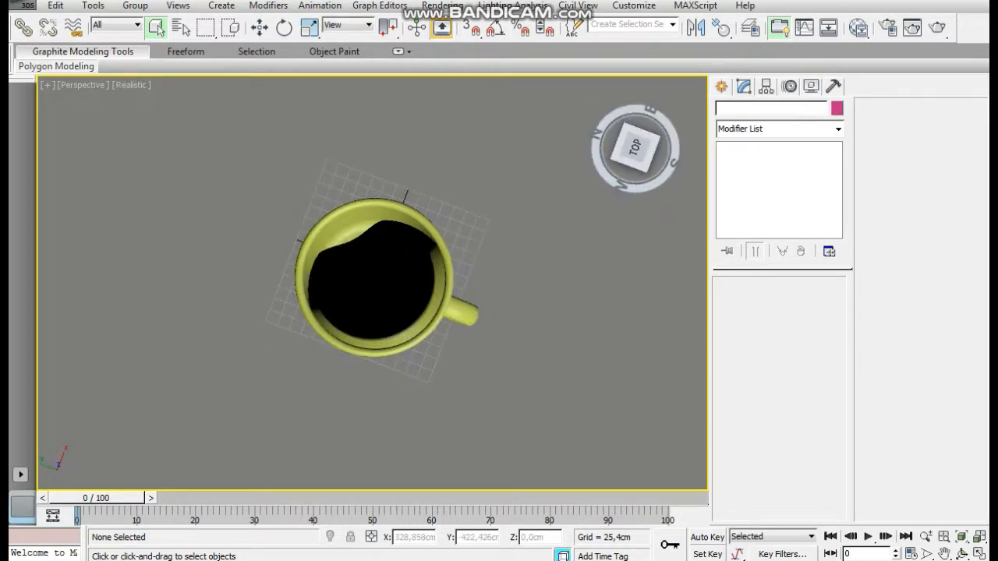
{"action": "left_click_drag", "start_coordinate": [635, 148], "coordinate": [653, 134]}
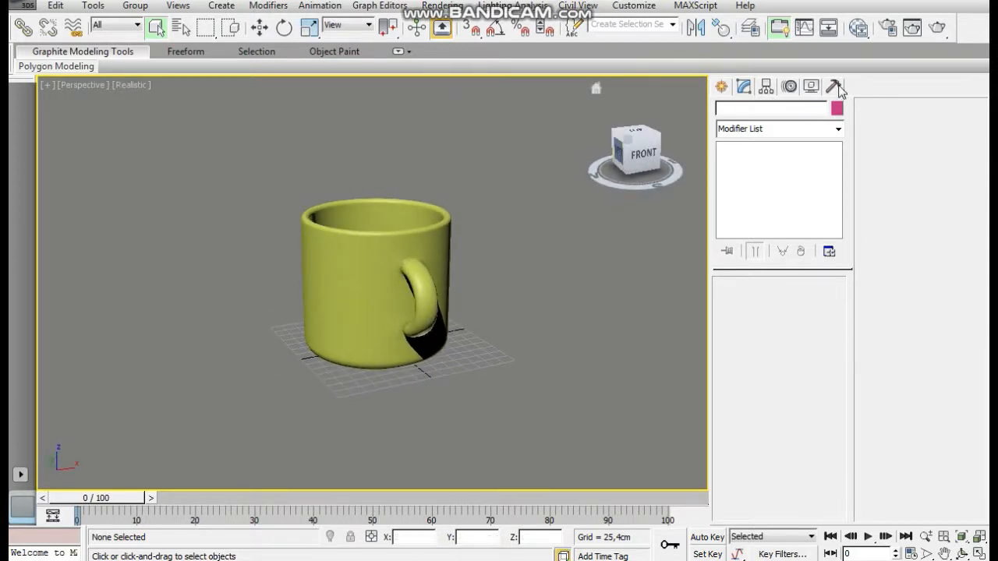
{"action": "left_click", "coordinate": [935, 33]}
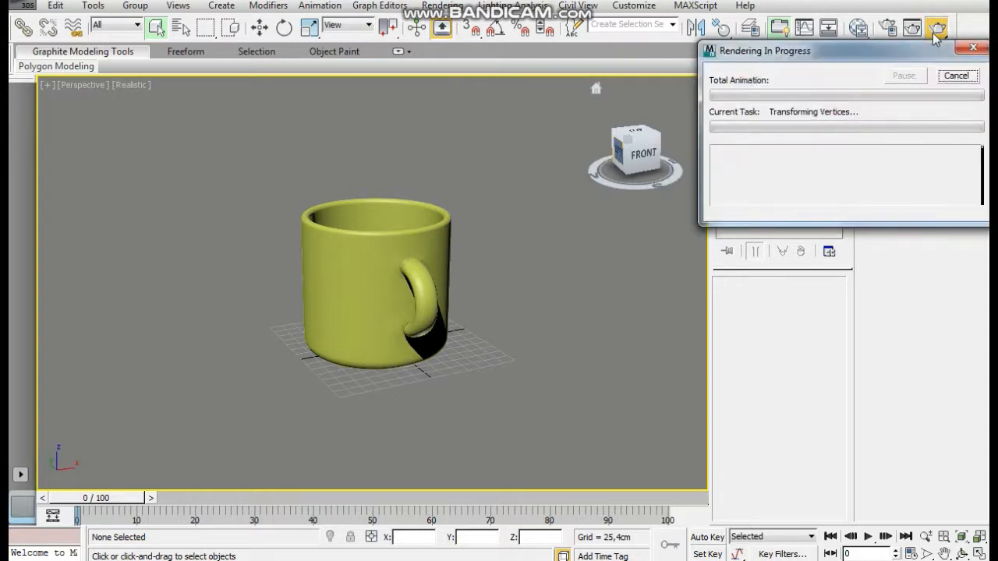